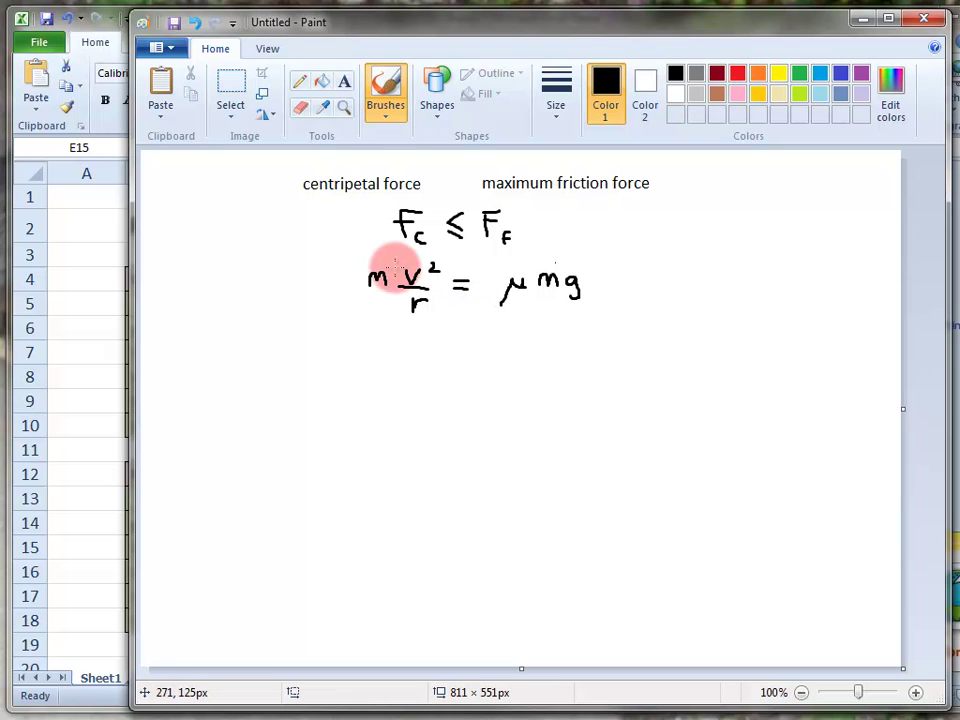
Cross out m on both sides of the handwritten equation and write v = √(μ r g) beneath it in black brush.
drag(399, 255, 370, 294)
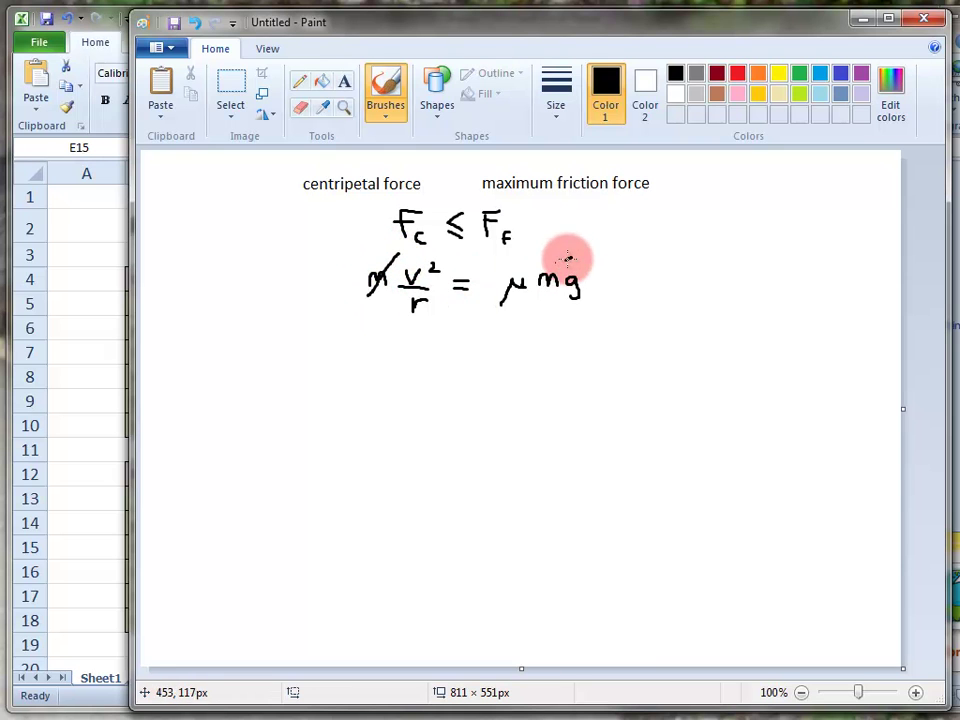
drag(572, 257, 531, 297)
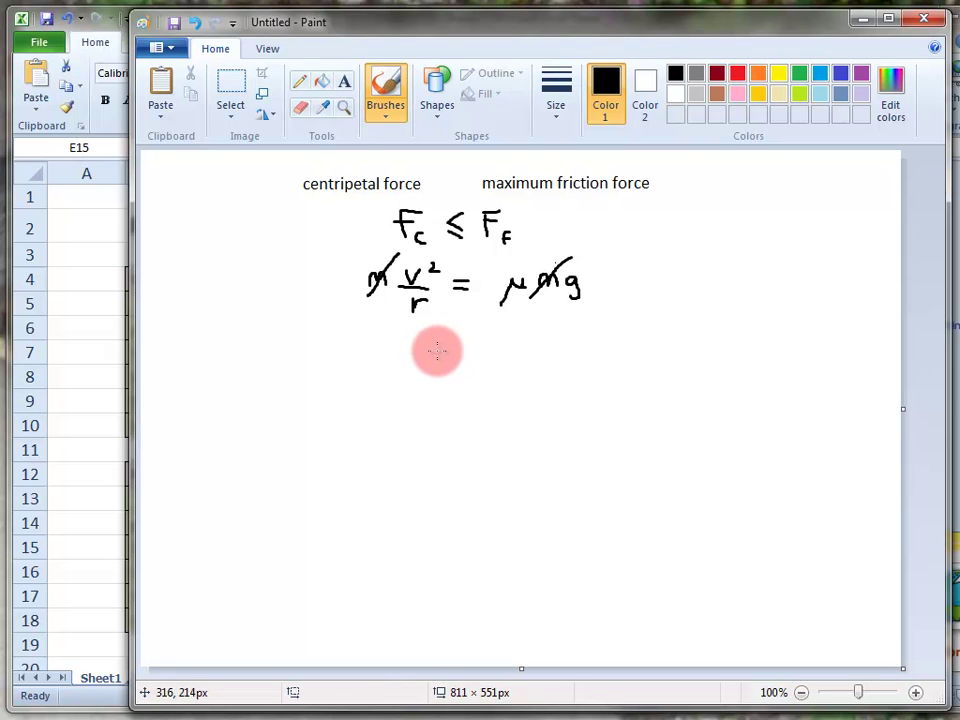
mouse_move(435, 353)
mouse_down()
mouse_move(445, 363)
mouse_move(451, 352)
mouse_move(482, 355)
mouse_move(481, 364)
mouse_move(531, 336)
mouse_move(645, 331)
mouse_up()
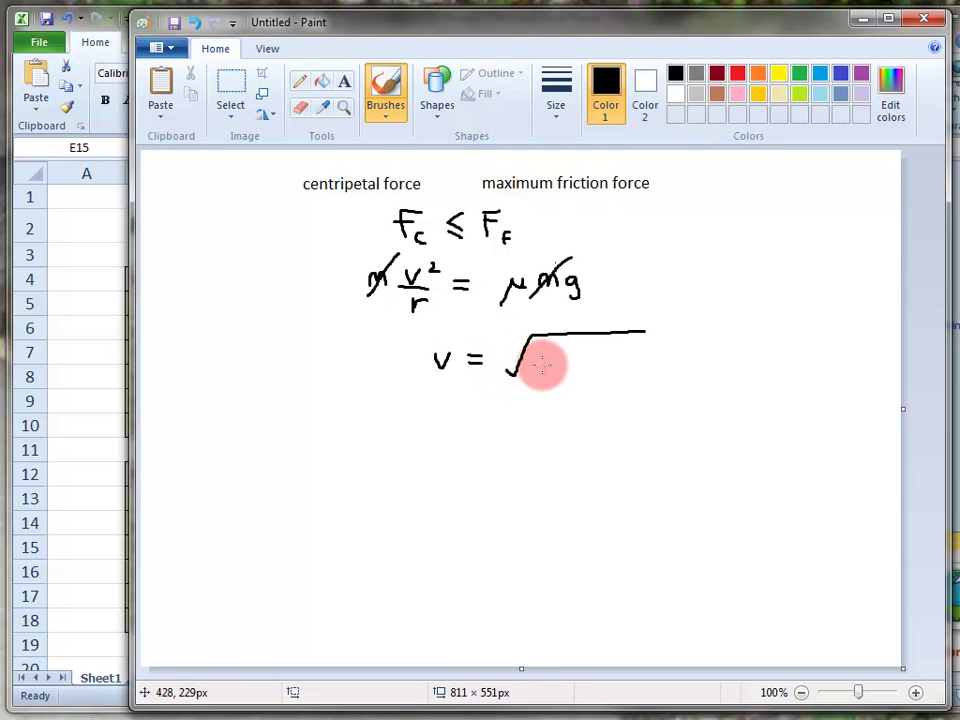
mouse_move(534, 383)
mouse_down()
mouse_move(551, 364)
mouse_move(580, 368)
mouse_move(592, 354)
mouse_move(613, 359)
mouse_move(613, 380)
mouse_up()
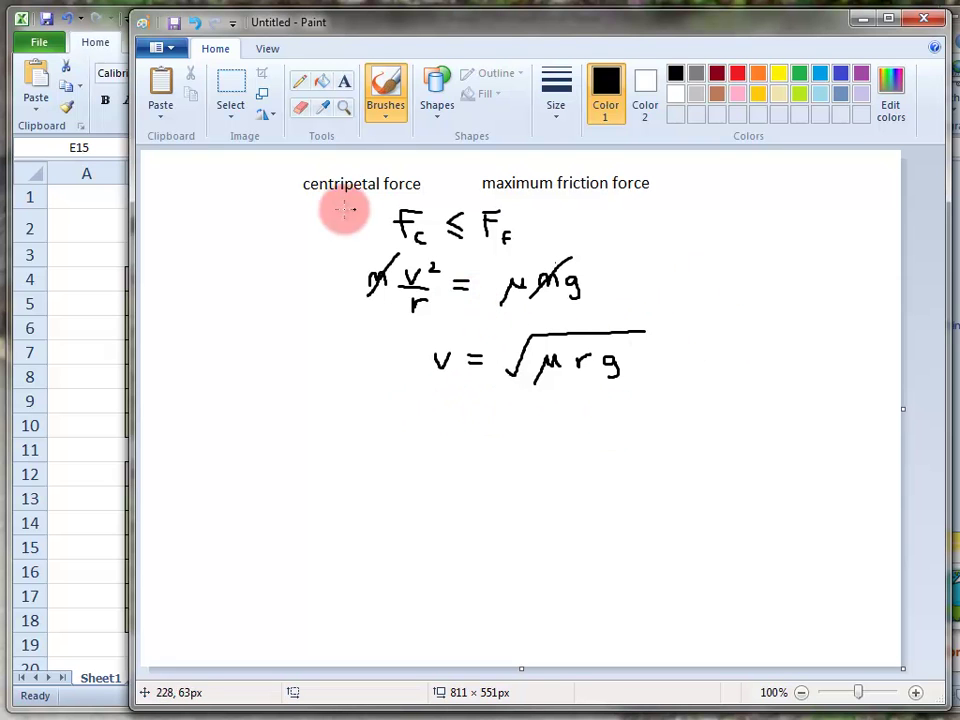
Switch to the Excel workbook, check the finished tables on Sheet1 and make cell C4 of the blank Sheet4 active.
click(95, 226)
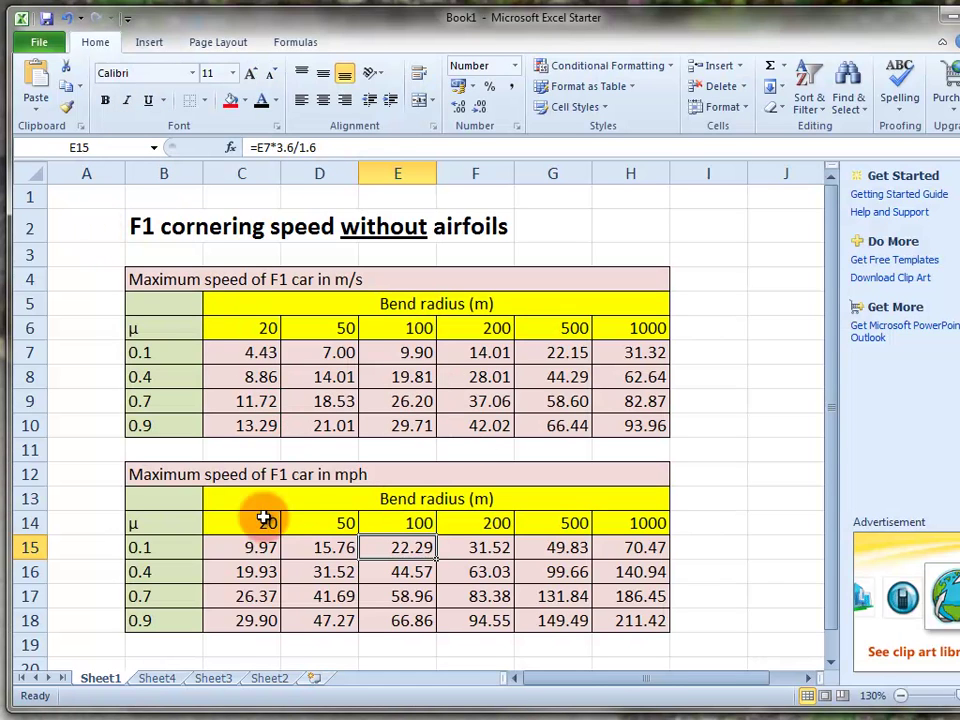
click(160, 679)
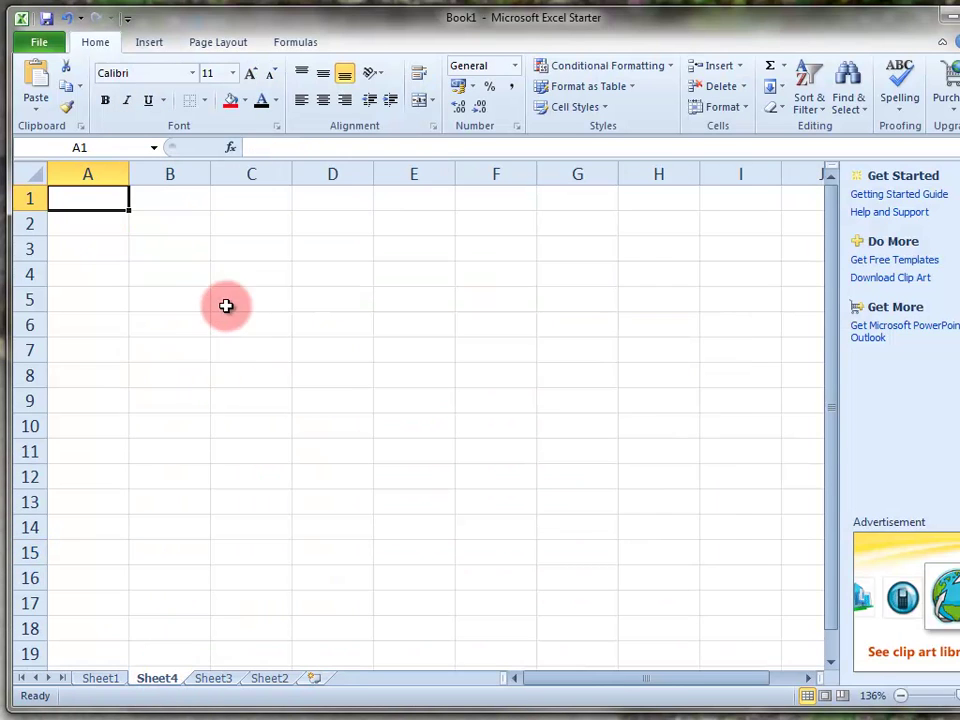
click(177, 228)
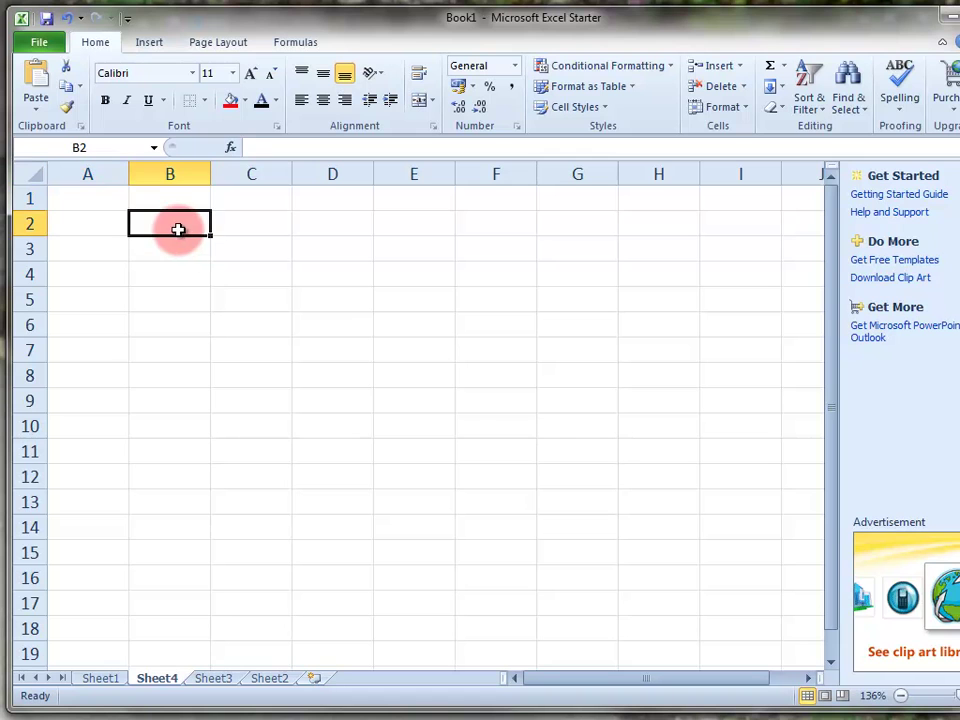
click(256, 276)
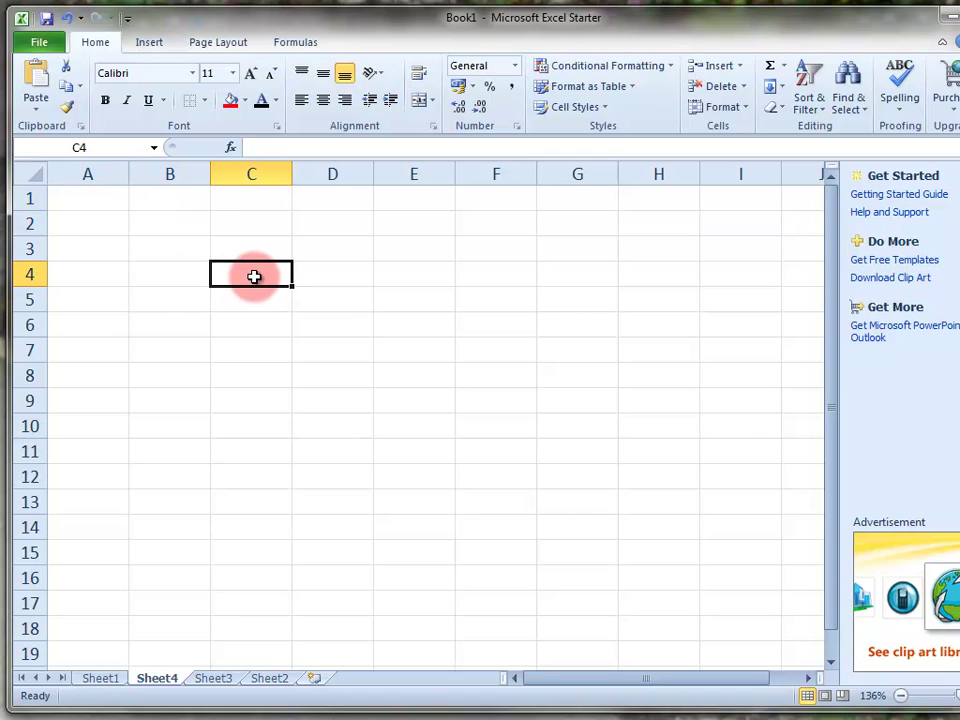
click(102, 679)
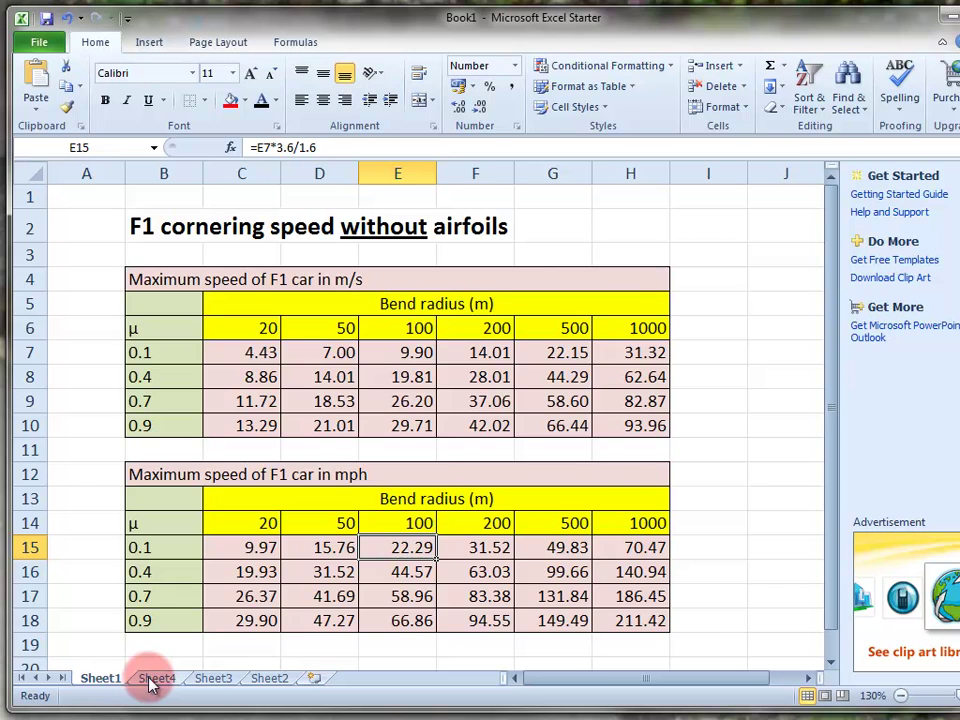
click(150, 680)
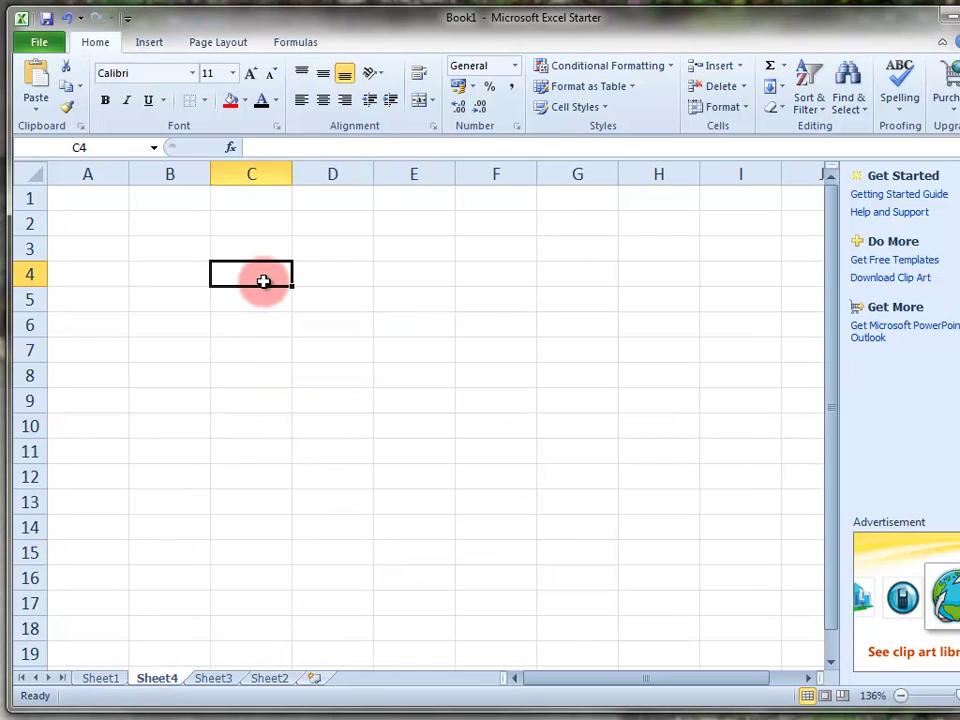
Enter the bend radii 20, 50 and 100 in cells C4 to E4.
text(w)
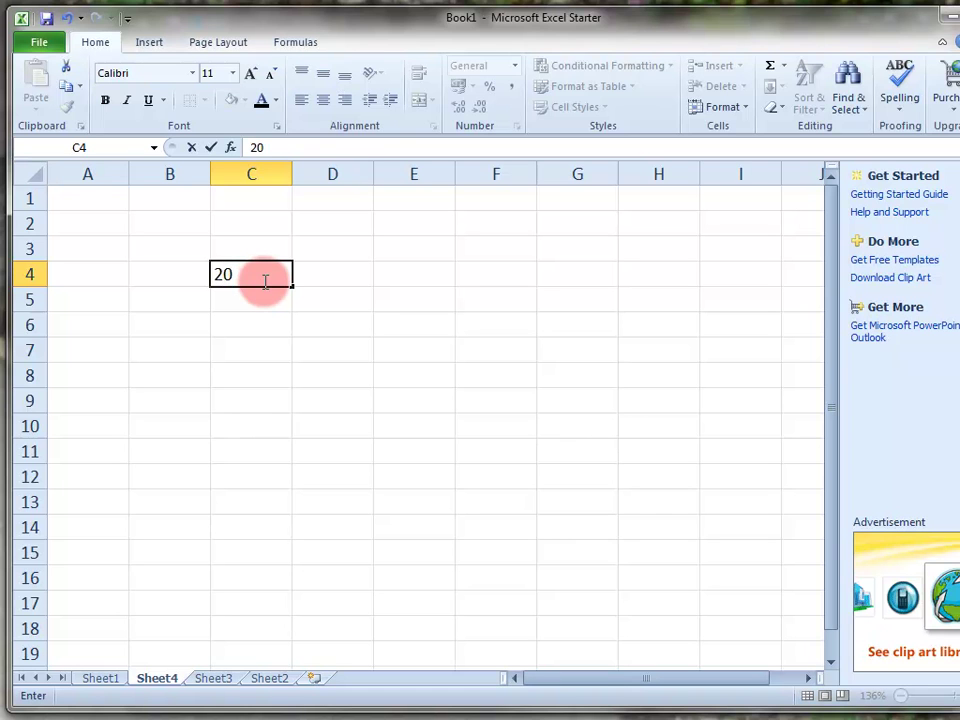
key(Tab)
text(5)
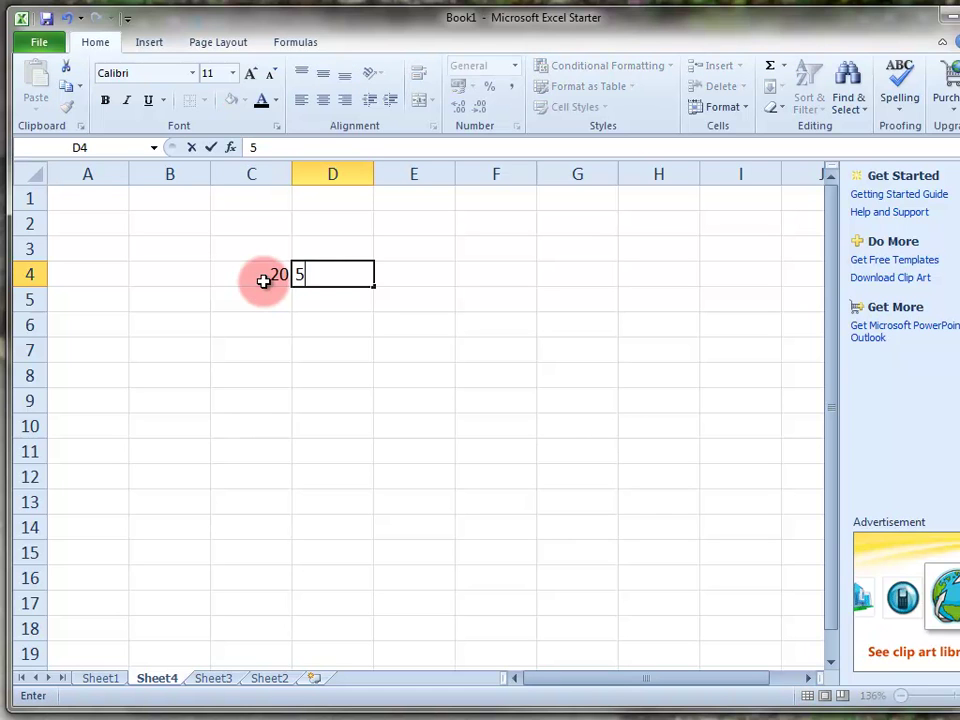
key(Tab)
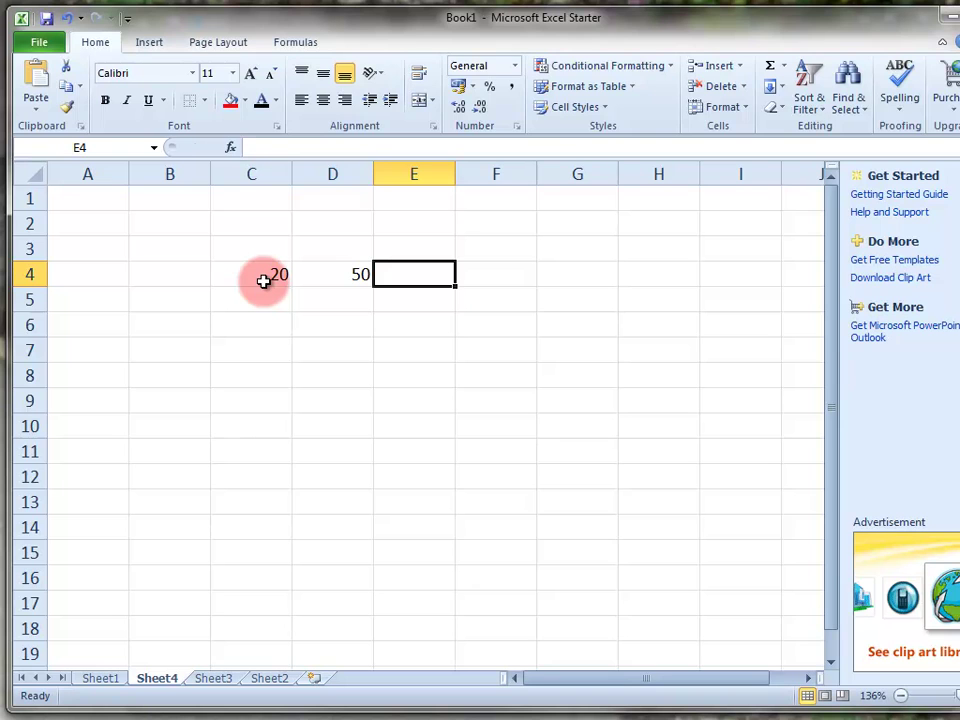
text(100)
key(Tab)
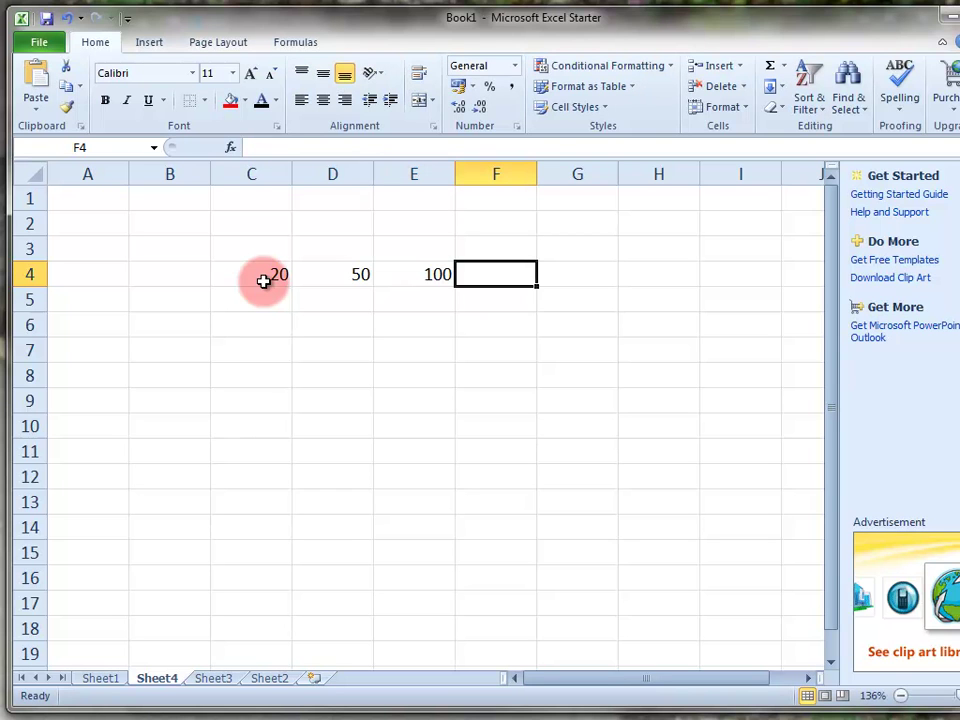
Continue the row of bend radii with 200, 500 and 1000 in cells F4 to H4.
text(20)
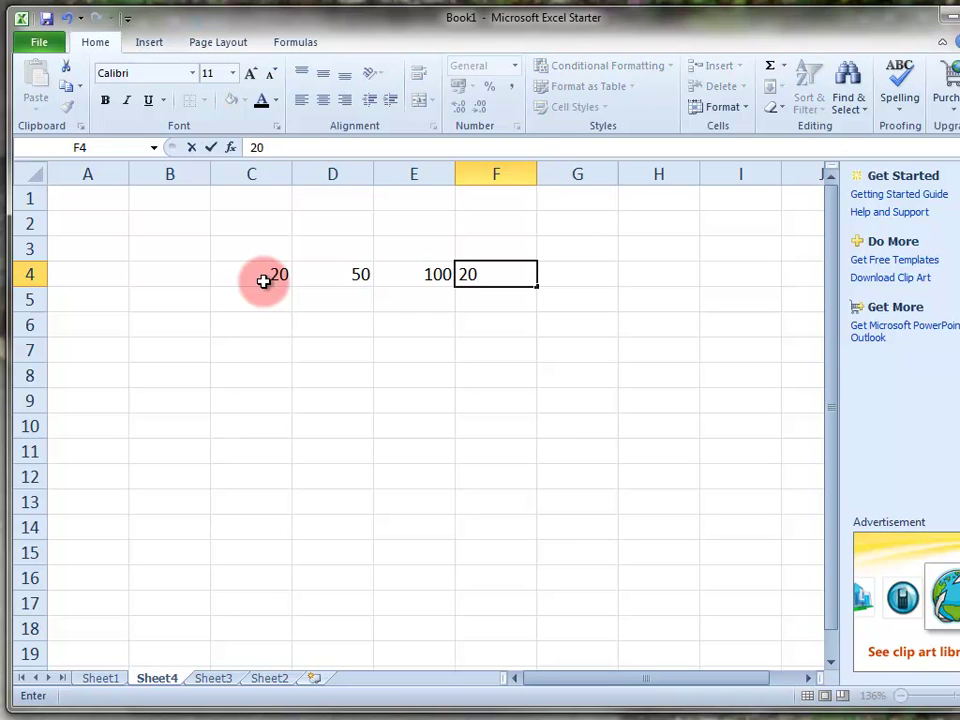
key(Tab)
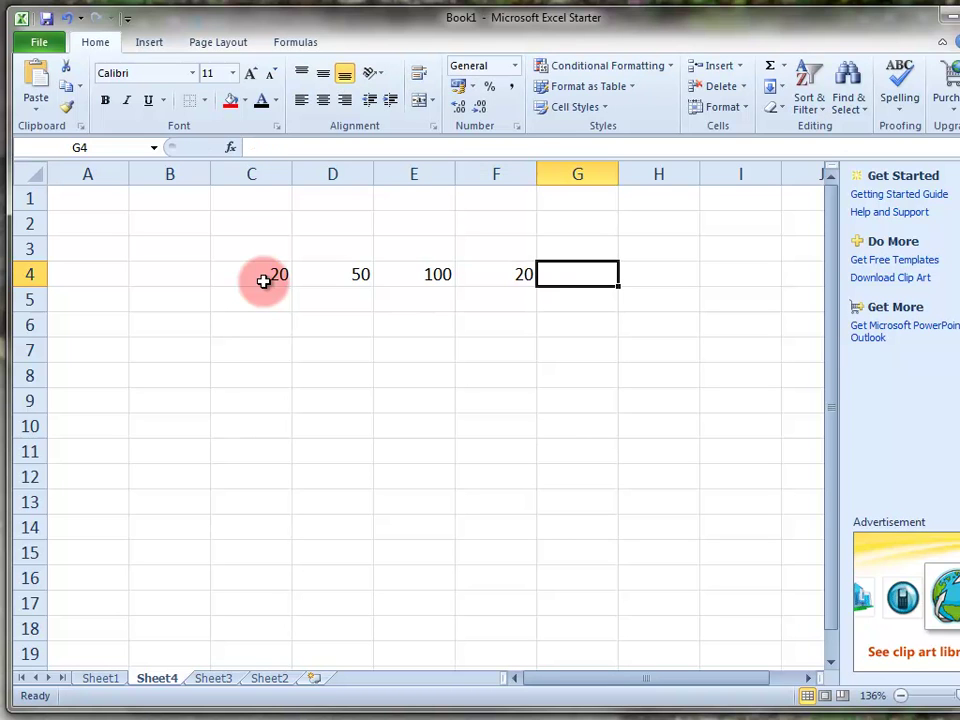
key(Left)
text(2)
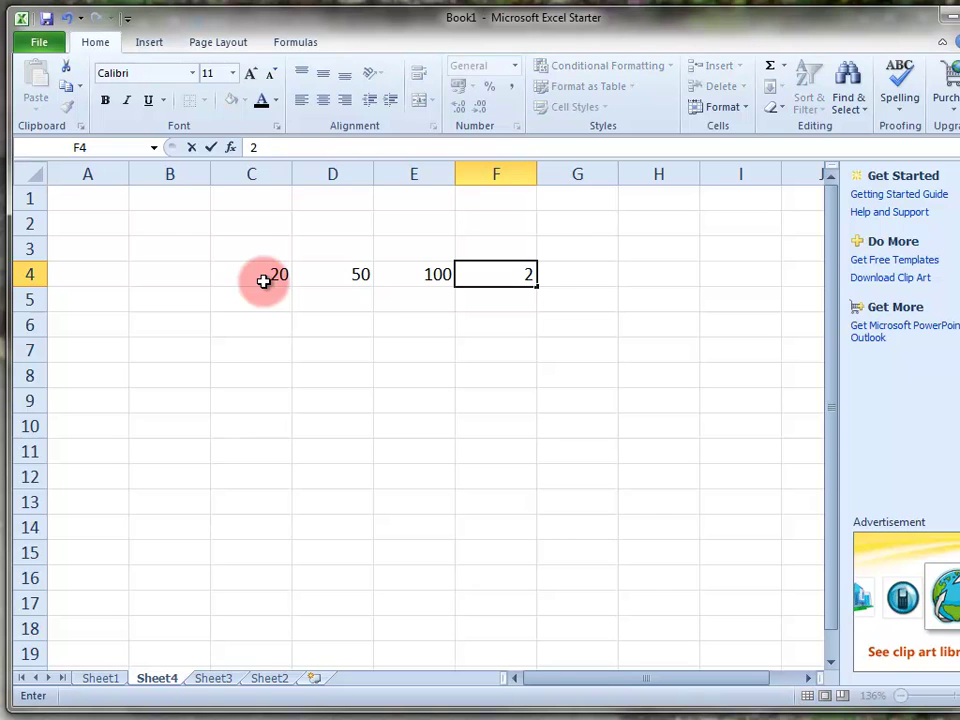
text(00)
key(Tab)
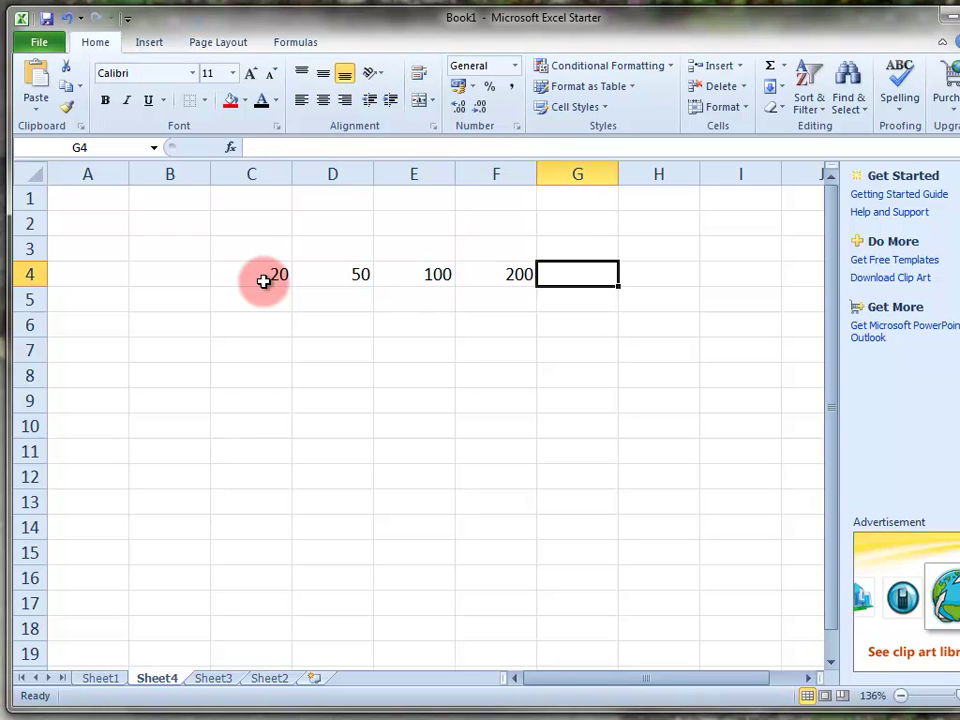
text(500)
key(Tab)
text(1)
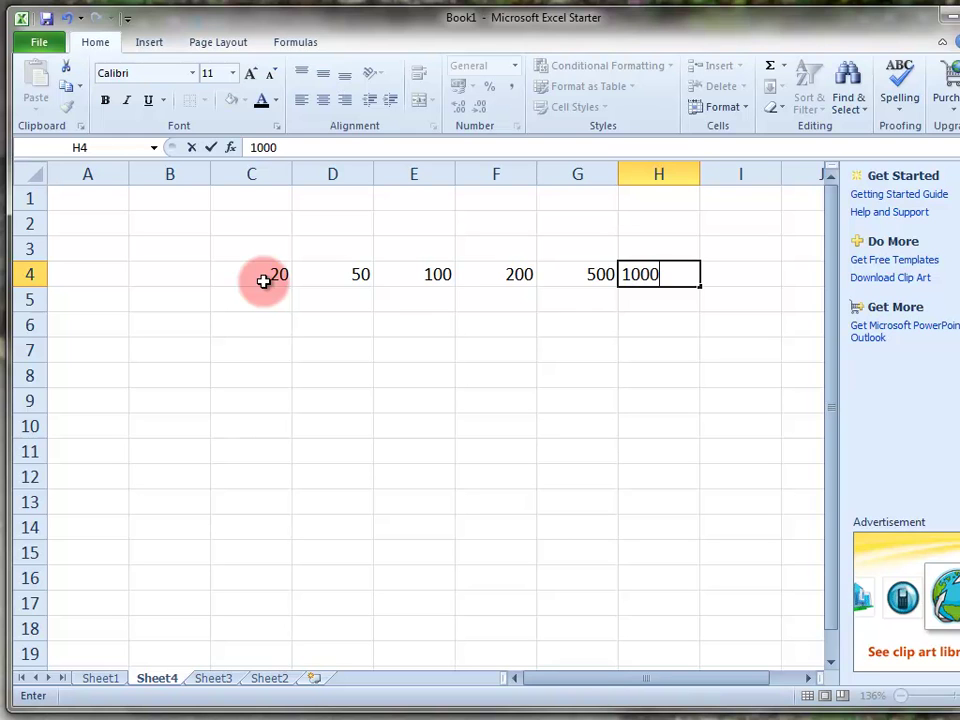
text(000)
key(Return)
Enter the friction coefficients 0.1, 0.4, 0.7 and 0.9 down column B in cells B5 to B8.
key(Left)
key(Left)
key(Left)
key(Left)
key(Left)
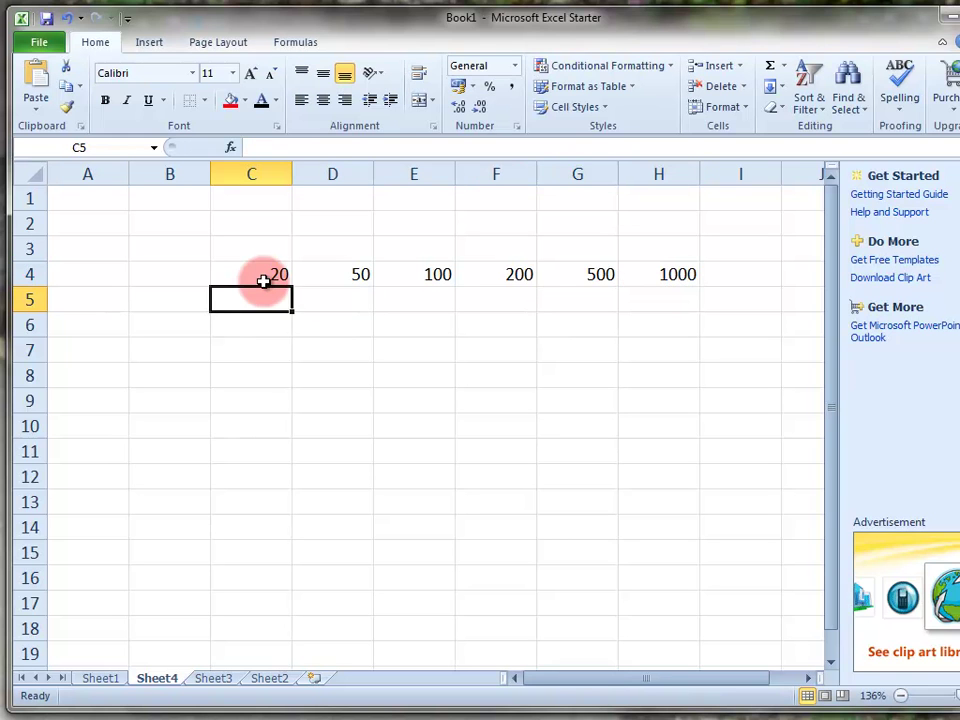
key(Left)
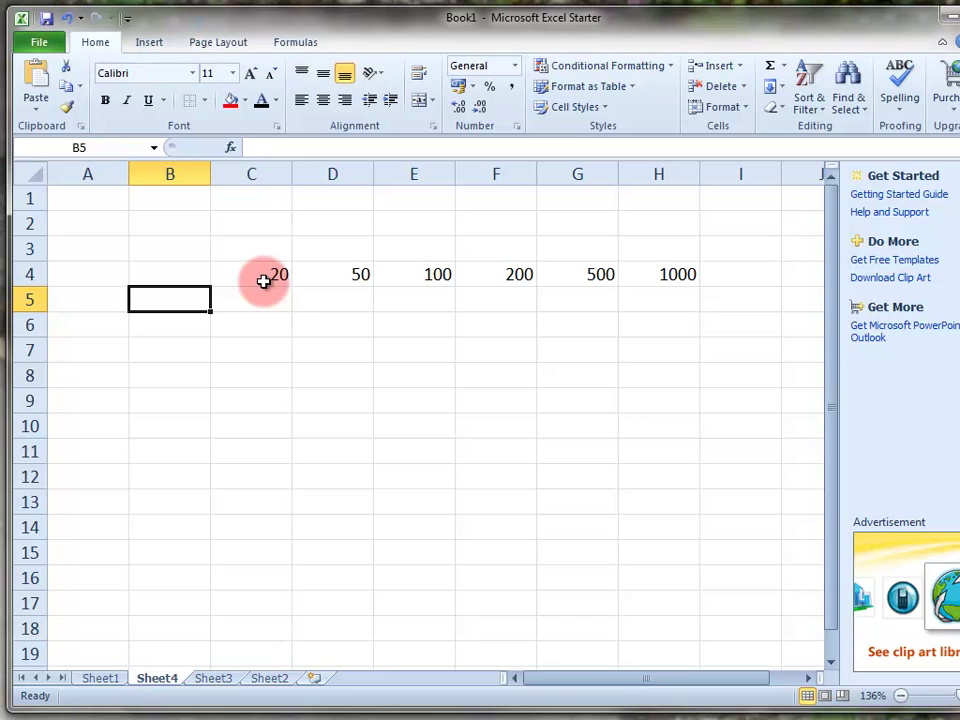
text(0.1)
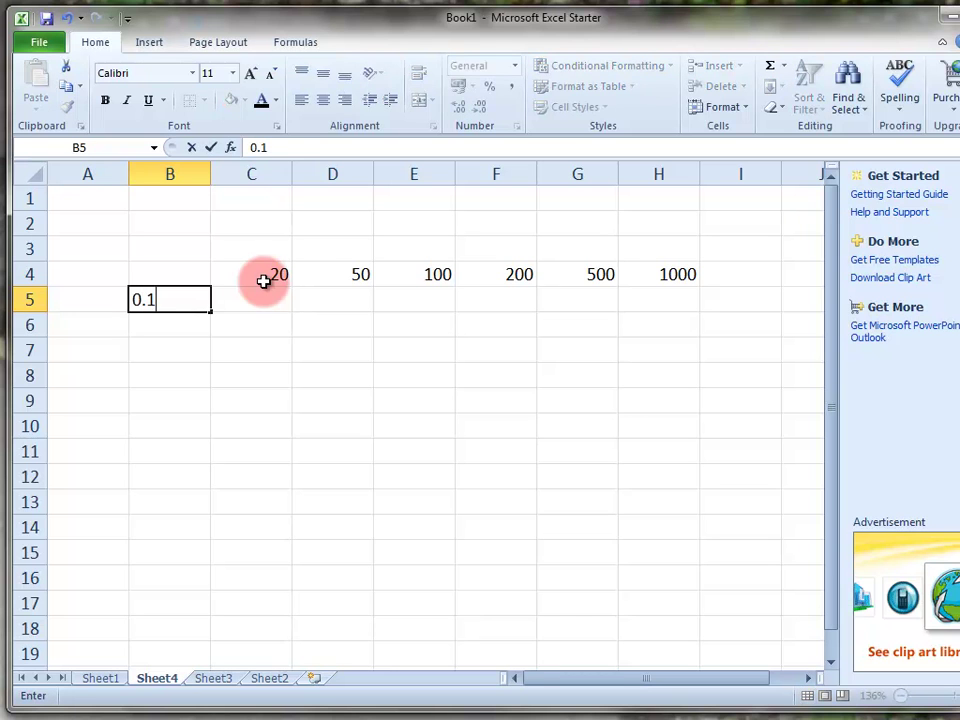
key(Return)
text(=)
key(BackSpace)
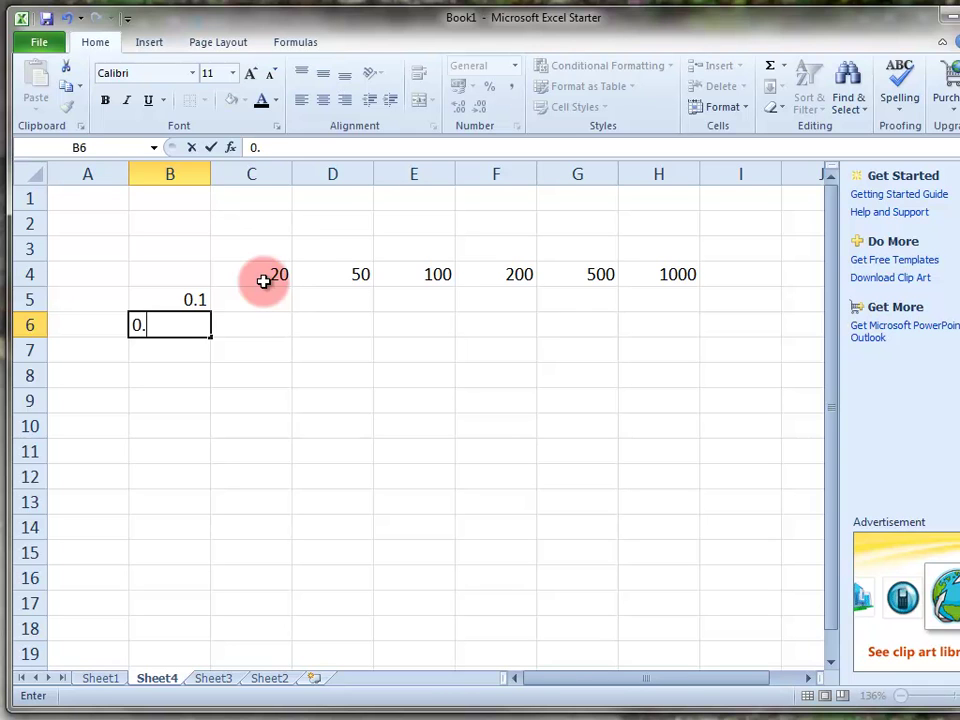
key(Return)
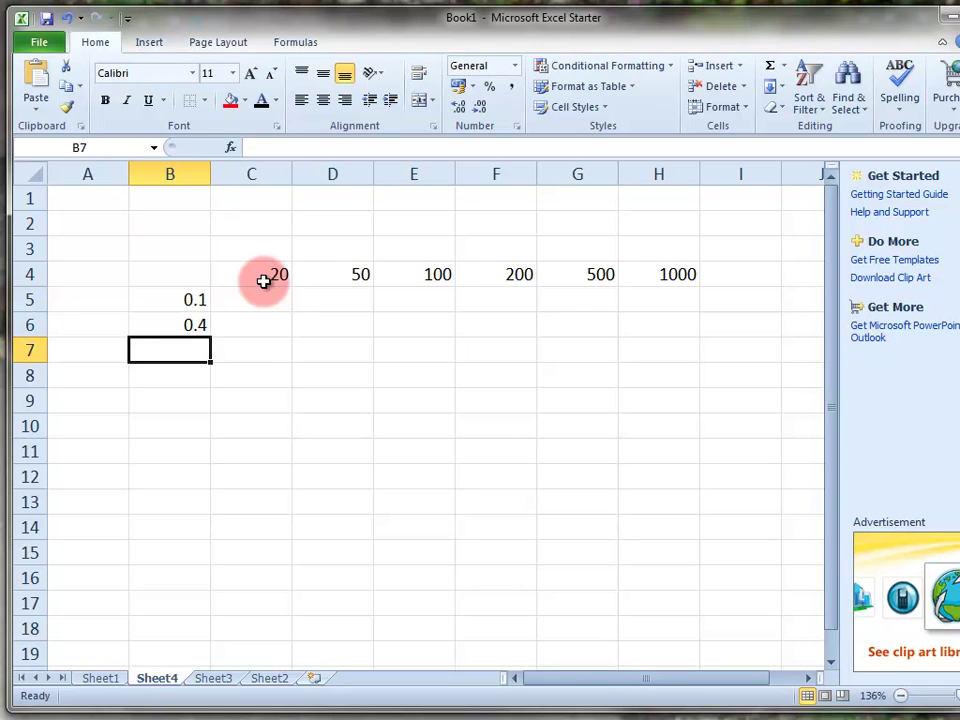
text(0.7)
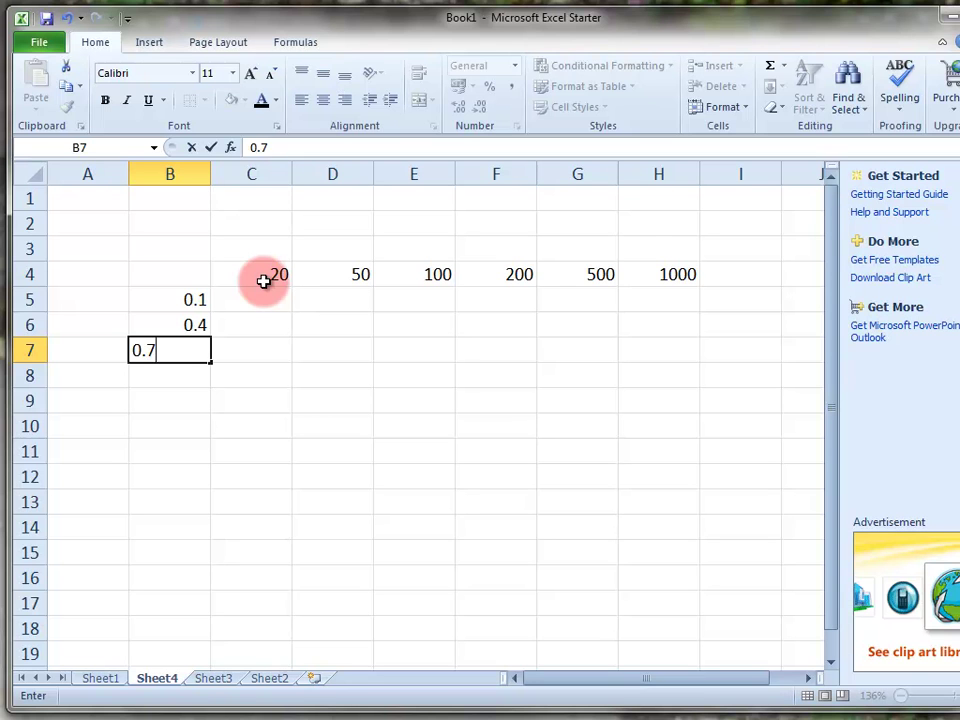
key(Return)
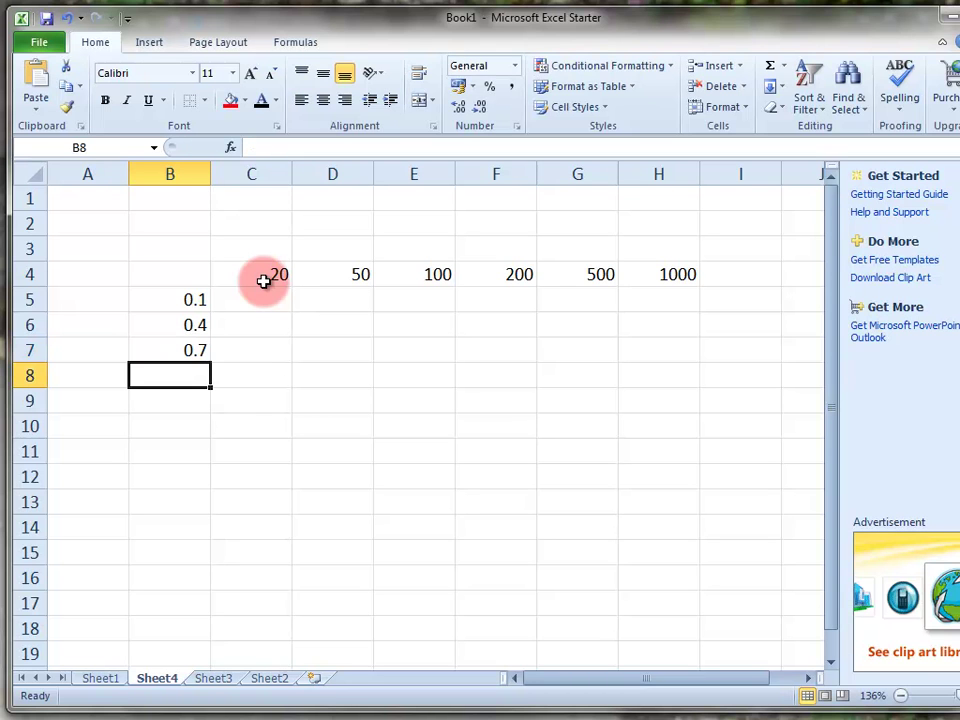
text(0.9)
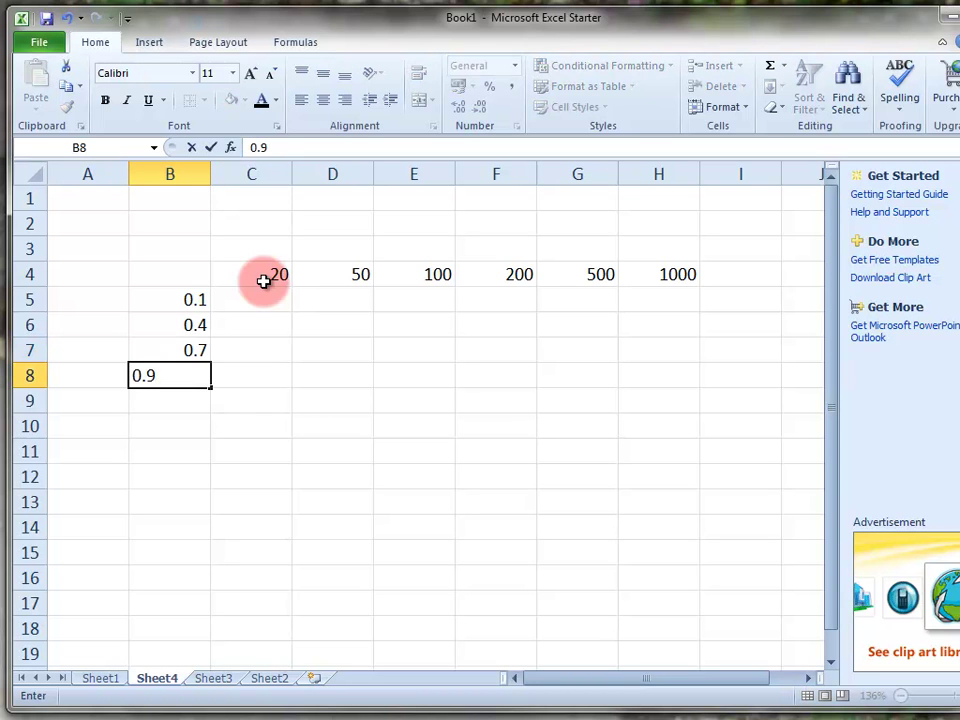
click(251, 444)
Check the handwritten speed equation in Paint and enter the formula =sqrt(B5*C4*9.81) in cell C5 of the Excel sheet.
click(275, 307)
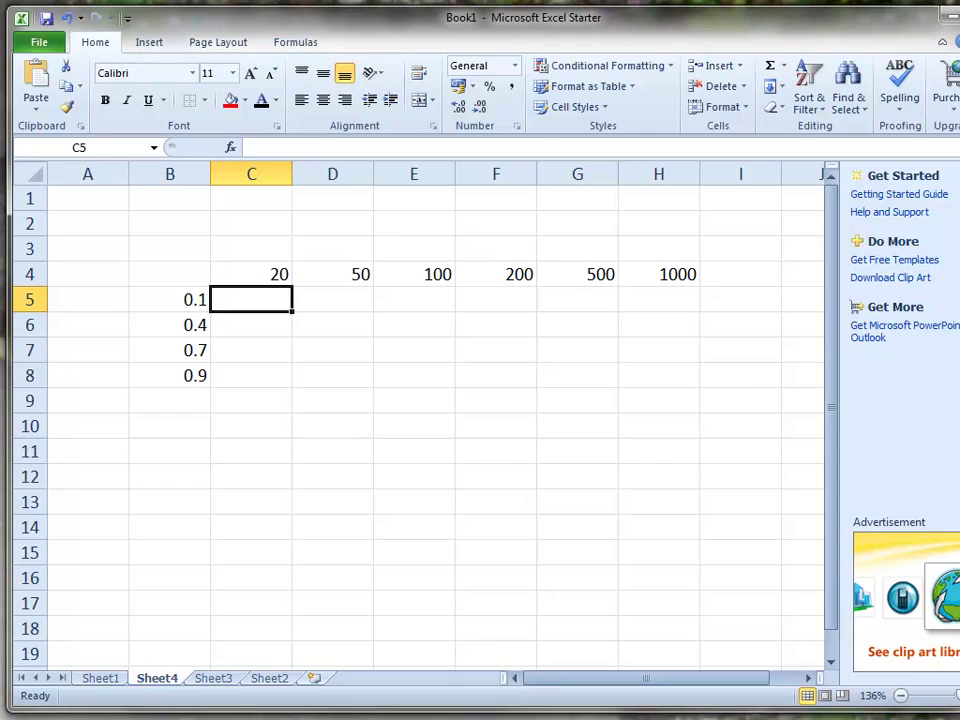
key(alt+Tab)
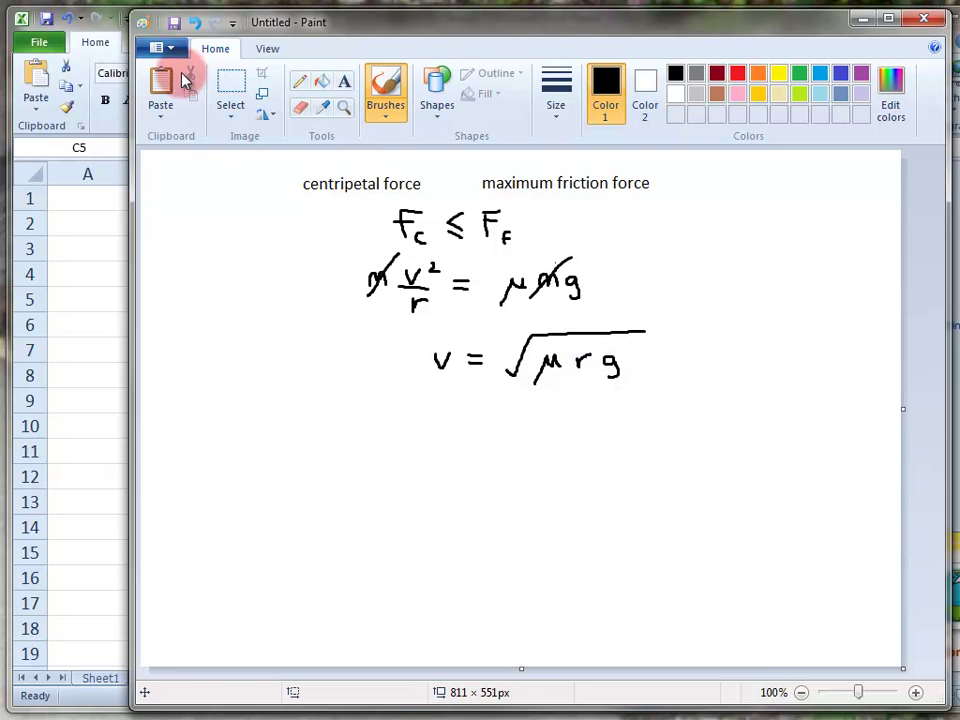
click(101, 311)
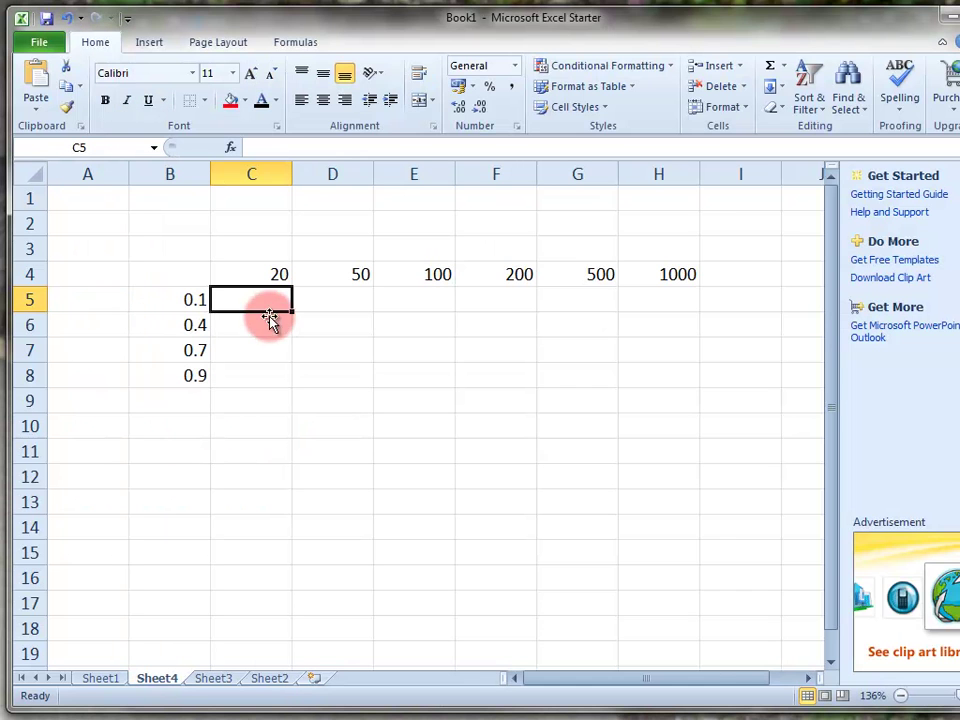
text(=)
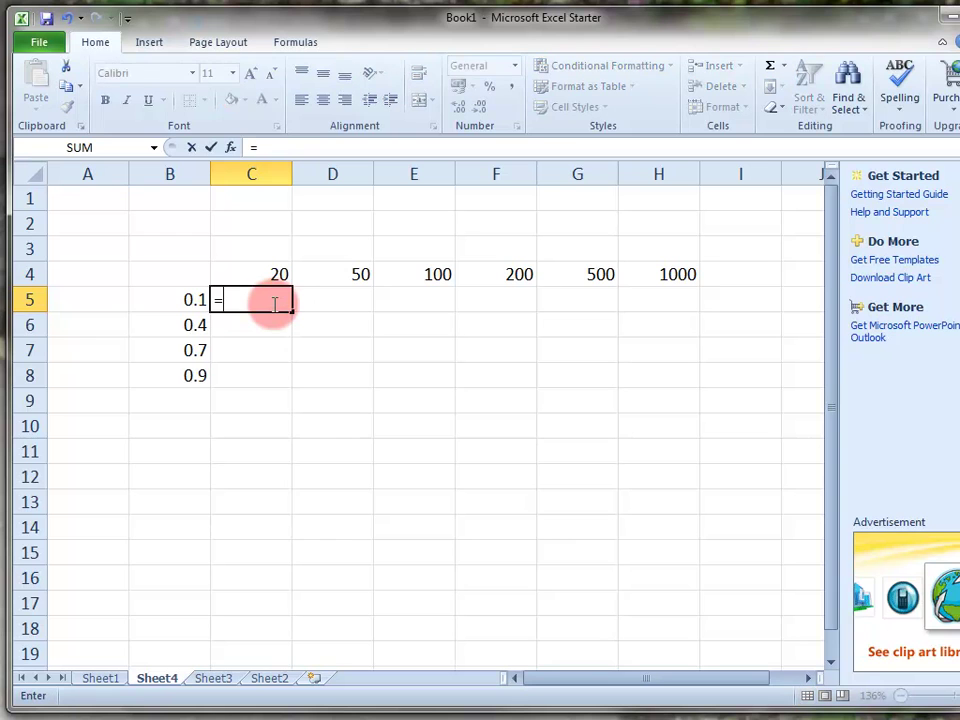
text(sqrt()
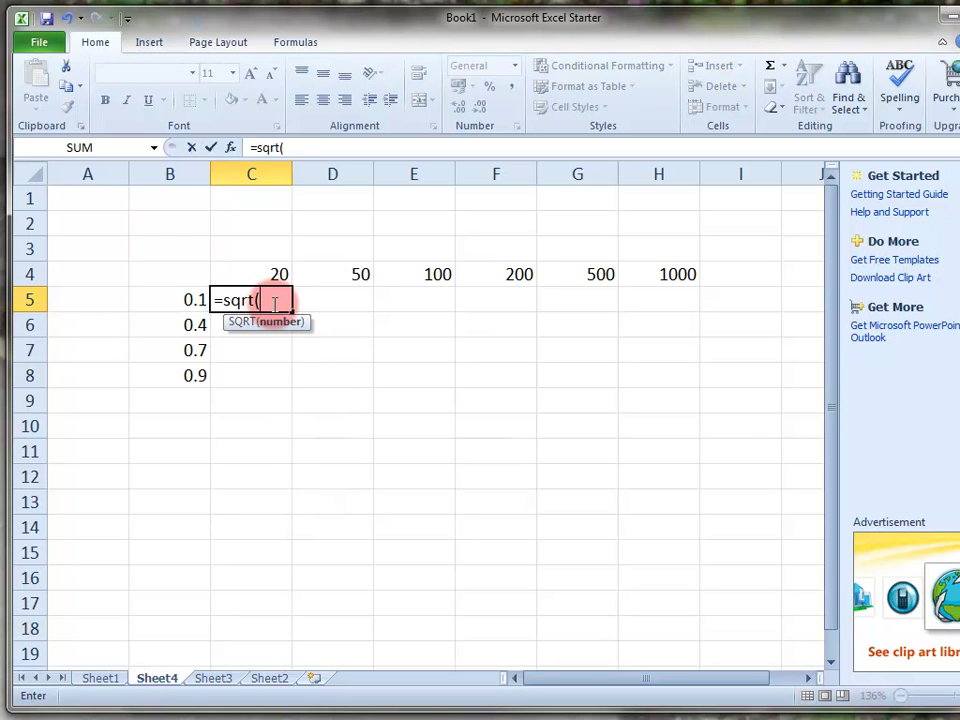
click(188, 300)
text(*)
click(260, 273)
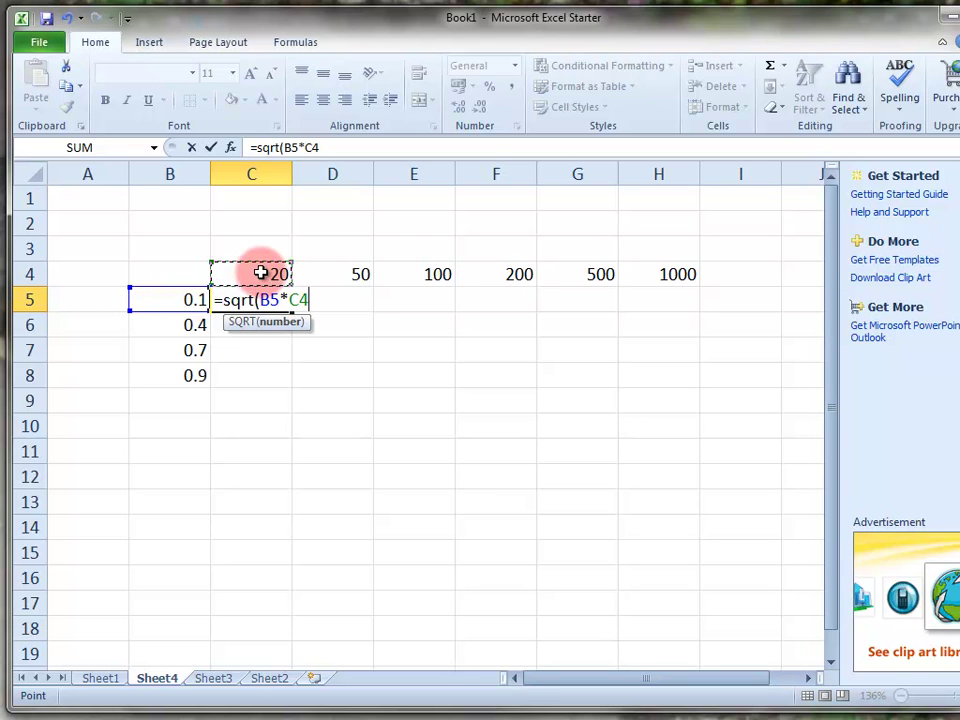
text(*)
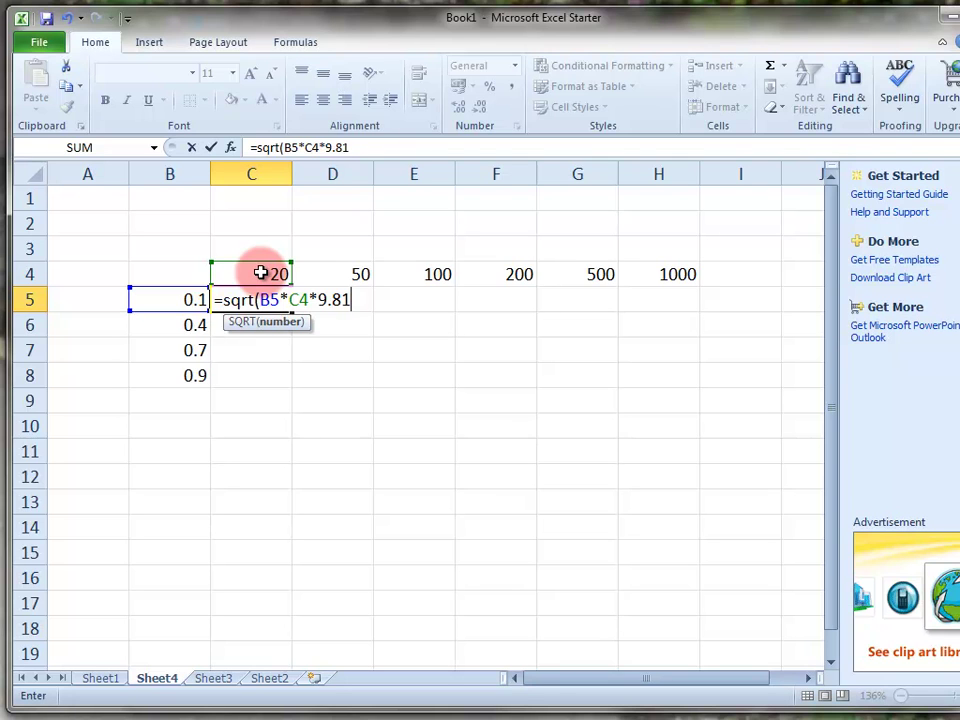
key(Return)
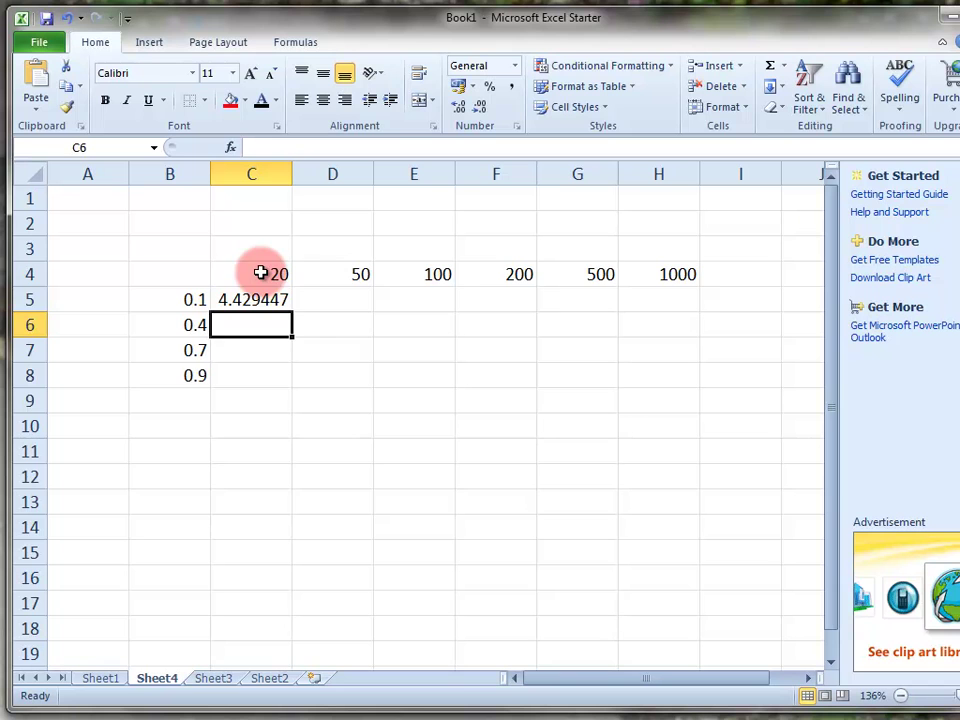
Reduce the speed result in cell C5 to two decimal places.
click(261, 369)
click(271, 300)
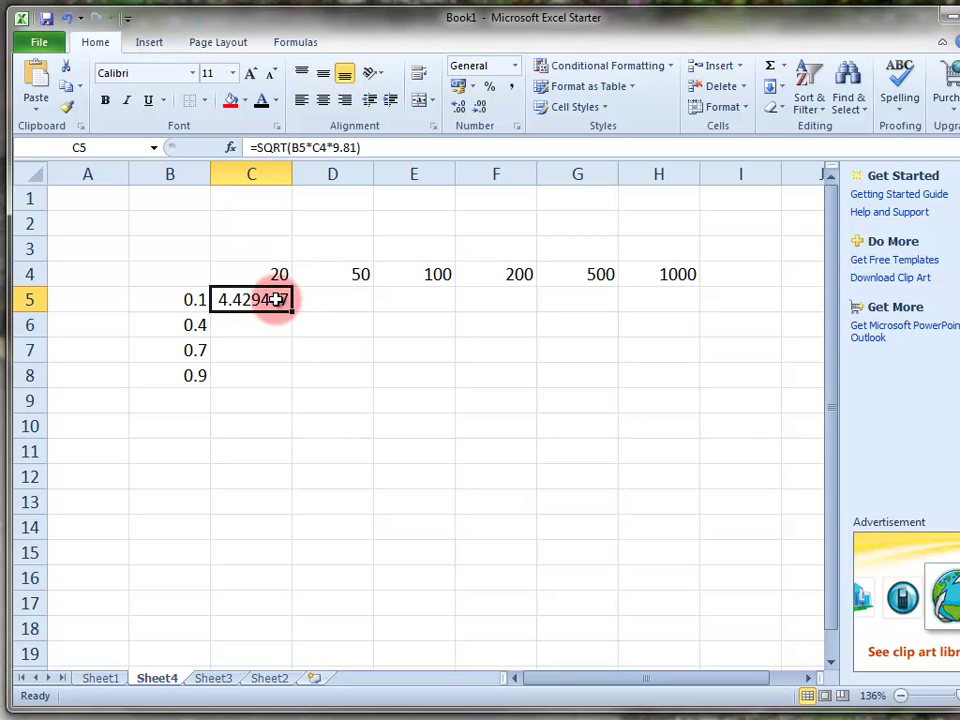
click(484, 107)
click(484, 107)
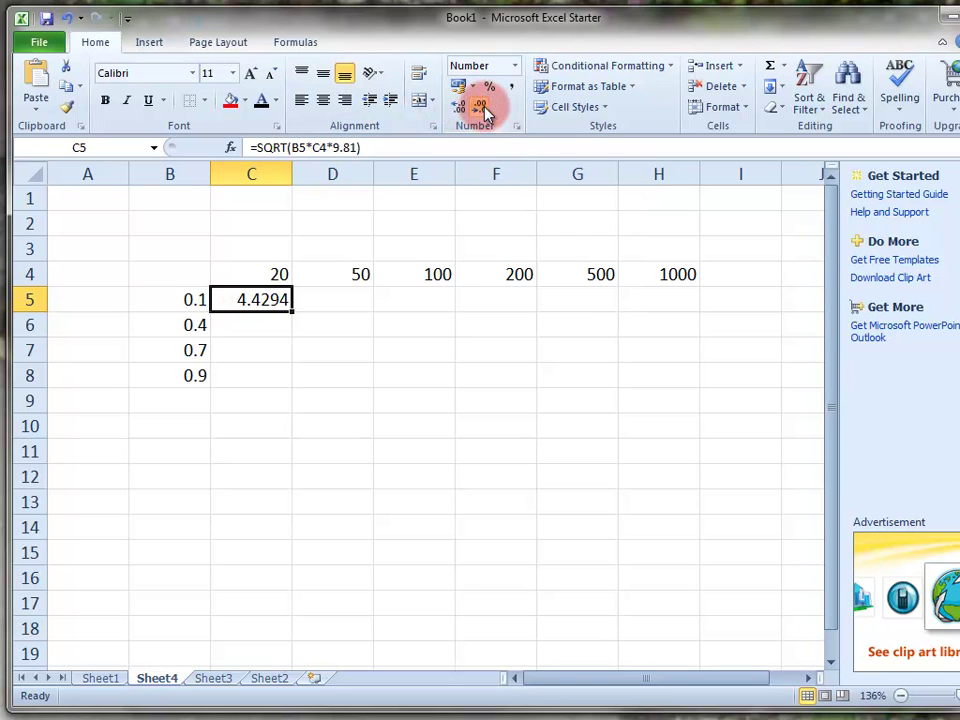
click(277, 322)
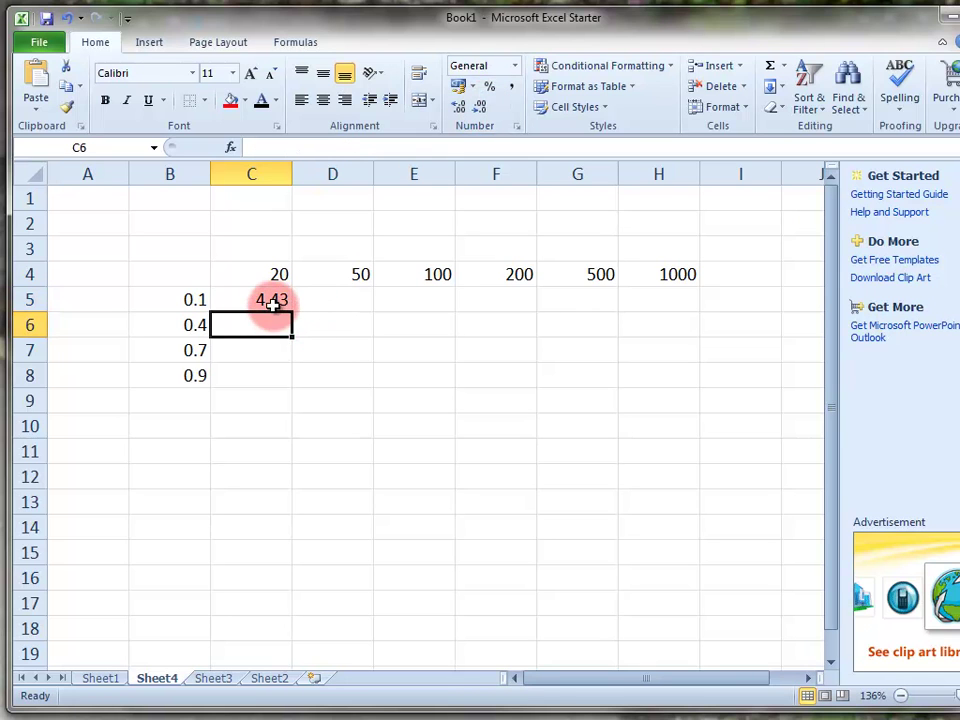
click(272, 302)
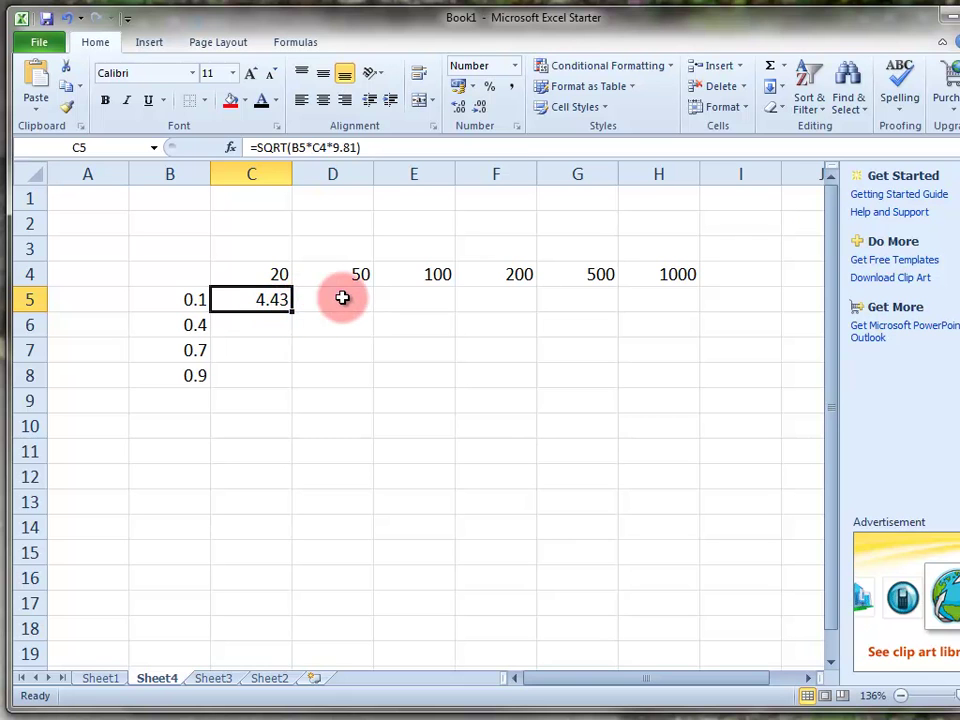
Review the range C5 to H8, check the formula in cell C7 of Sheet1, and return to cell C5 of Sheet4.
click(300, 342)
drag(270, 305, 637, 375)
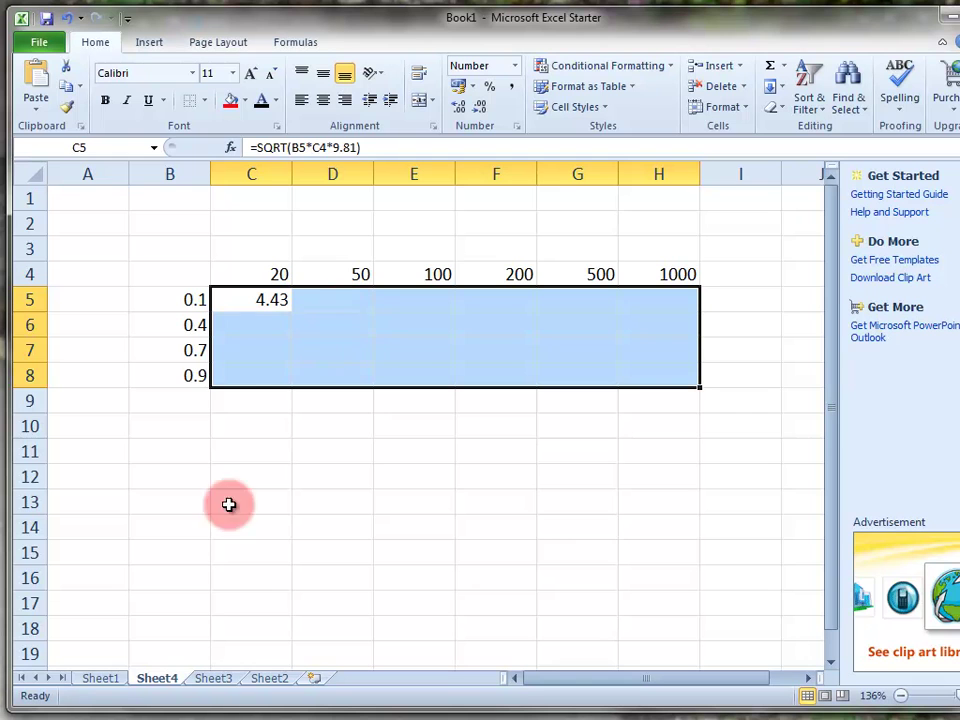
click(100, 678)
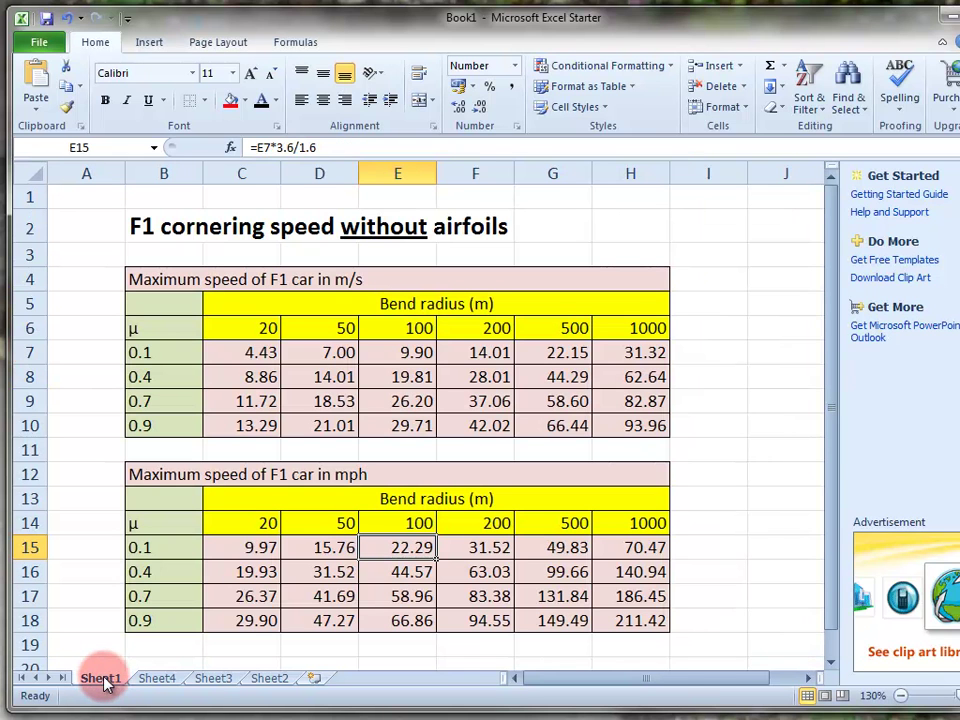
click(259, 352)
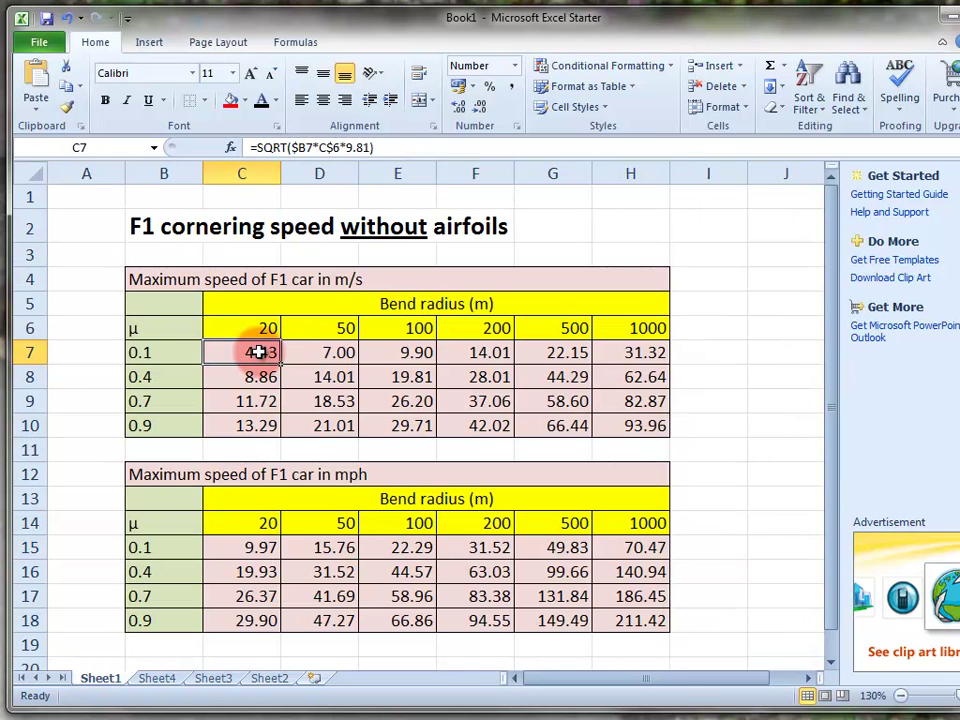
click(158, 679)
click(263, 301)
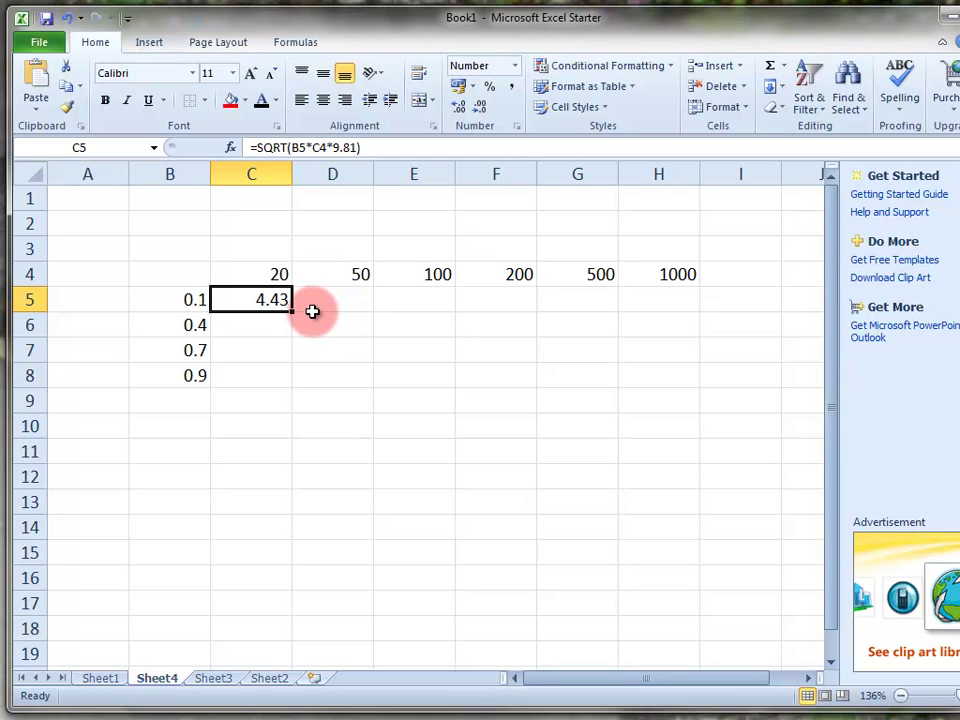
Try to fill the C5 formula across into cell D5 and check the copied formula.
drag(293, 312, 375, 311)
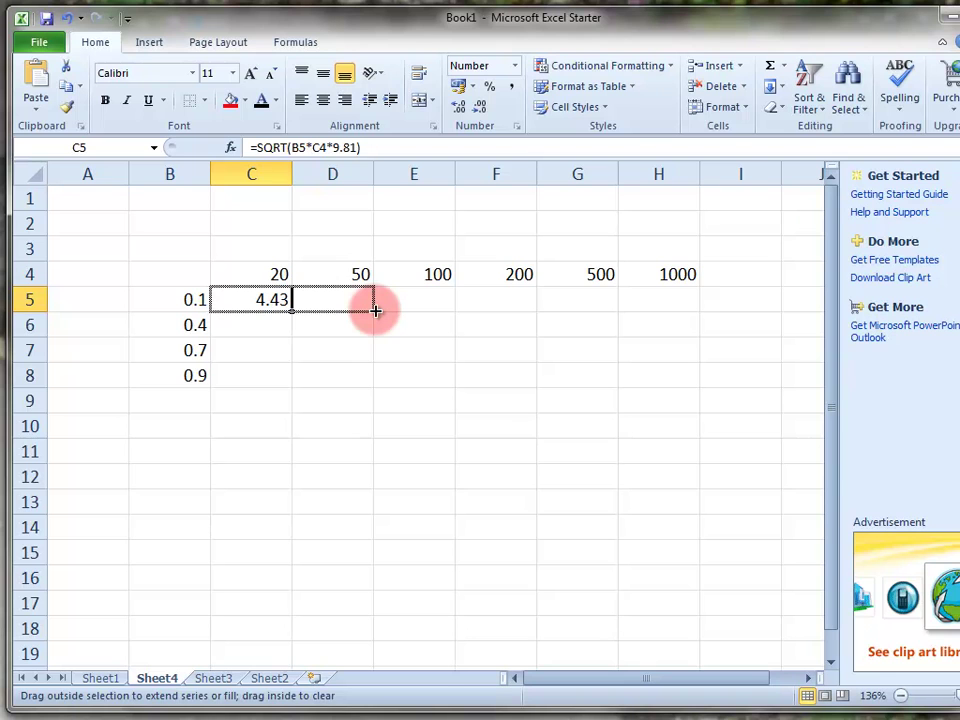
drag(375, 311, 375, 311)
click(334, 325)
click(349, 302)
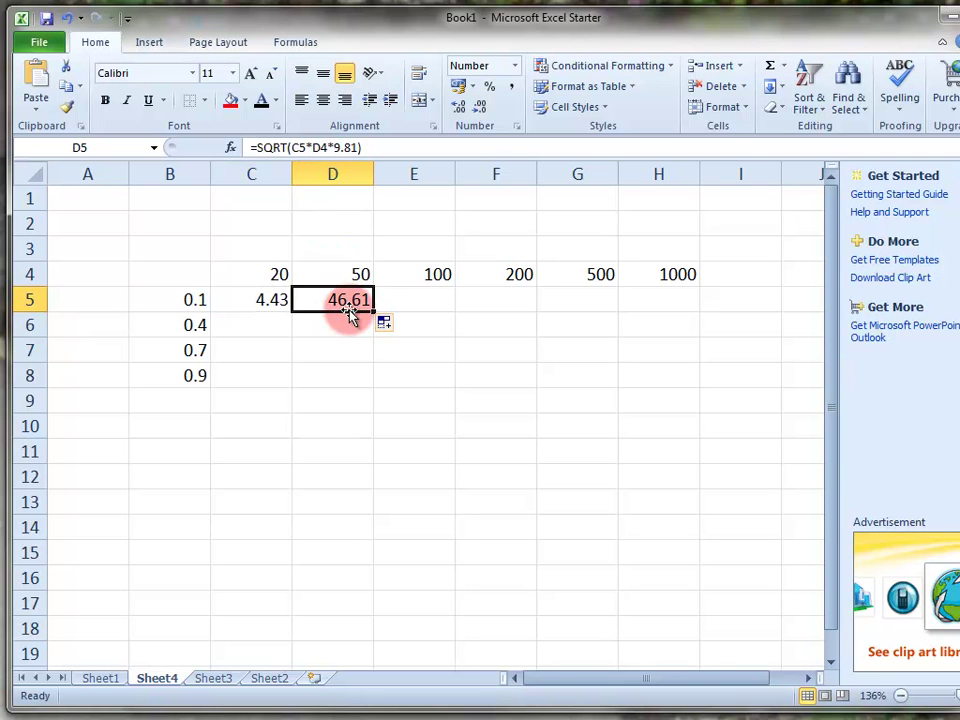
click(286, 302)
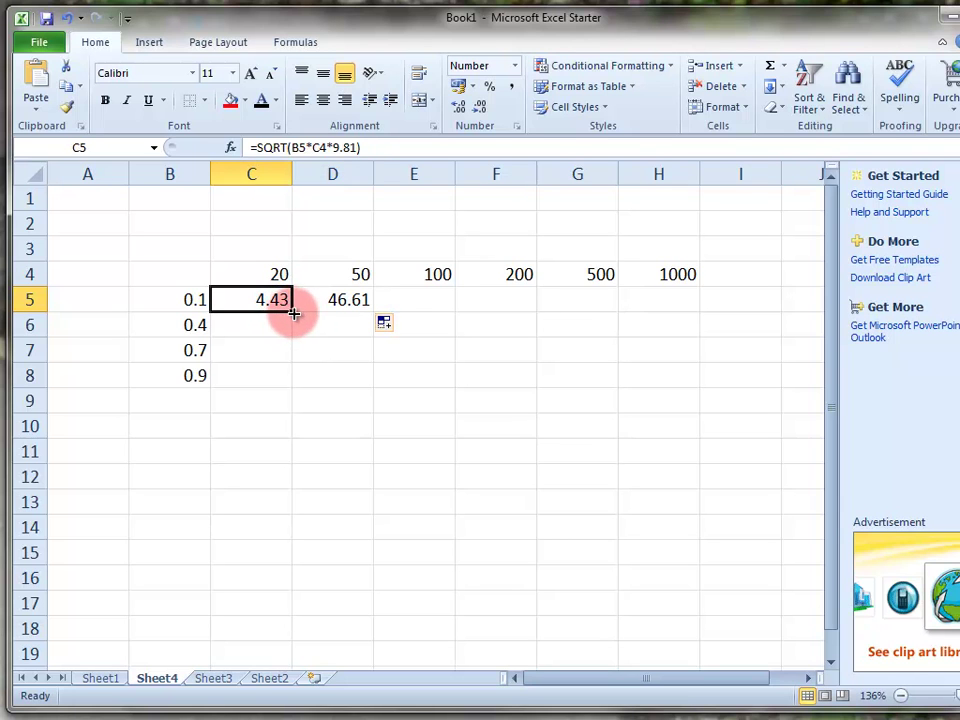
drag(292, 311, 358, 313)
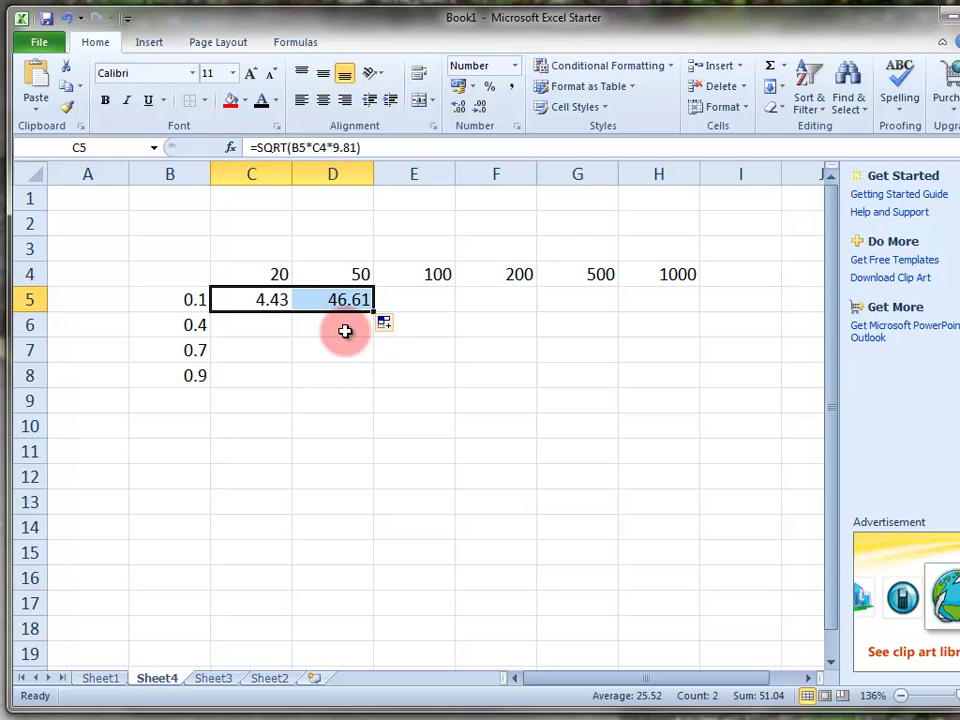
click(352, 321)
click(349, 300)
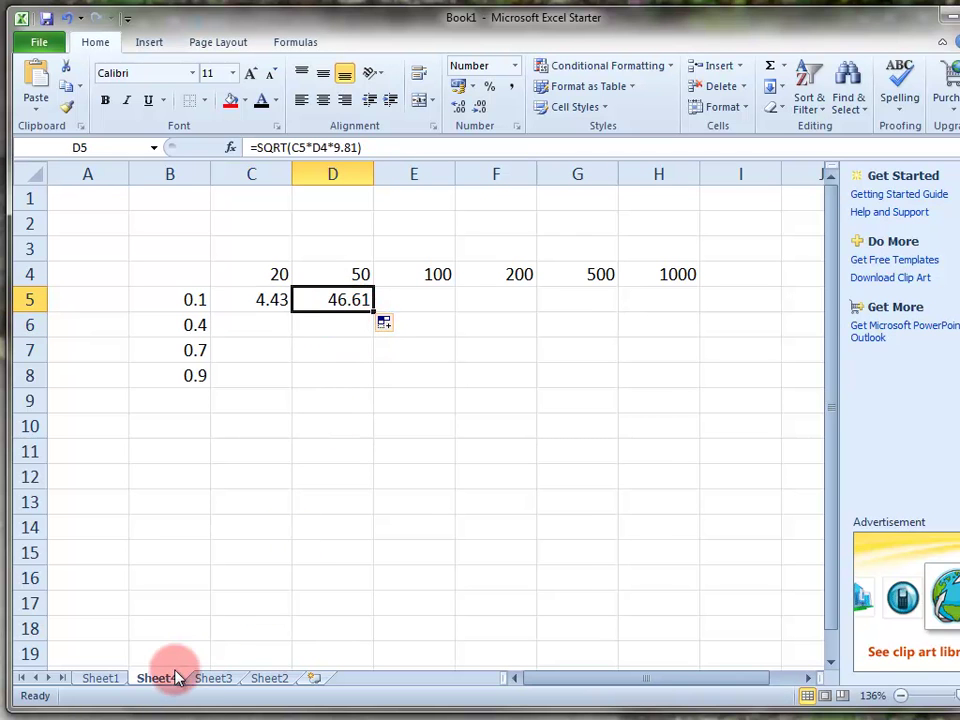
Compare the formula in cell D7 of Sheet1 with the copied one in D5 of Sheet4, and clear cell D5.
click(100, 678)
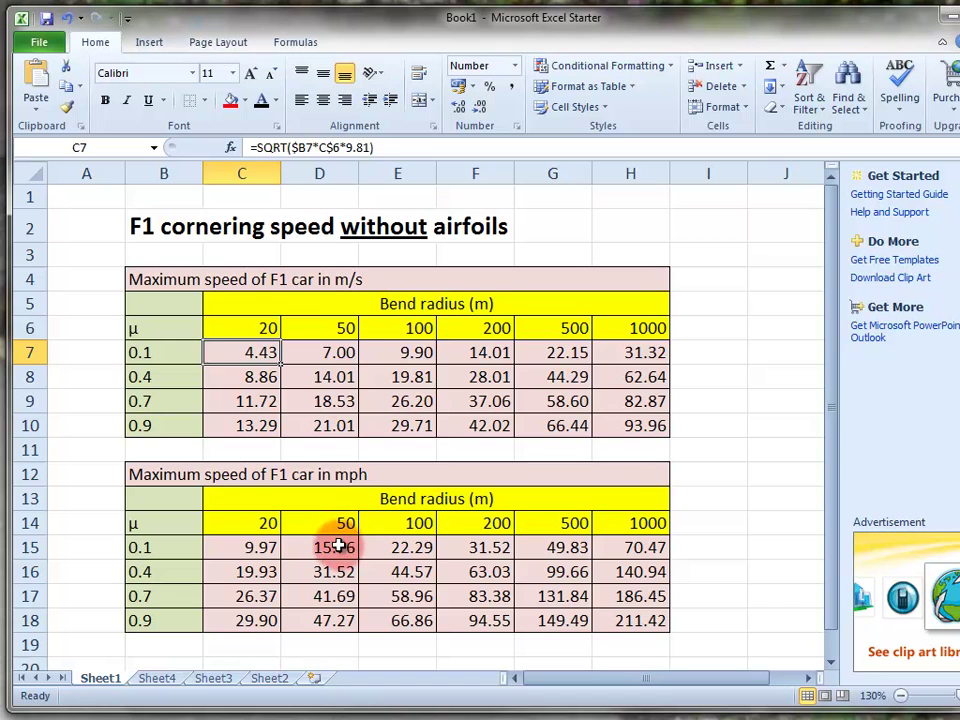
click(336, 352)
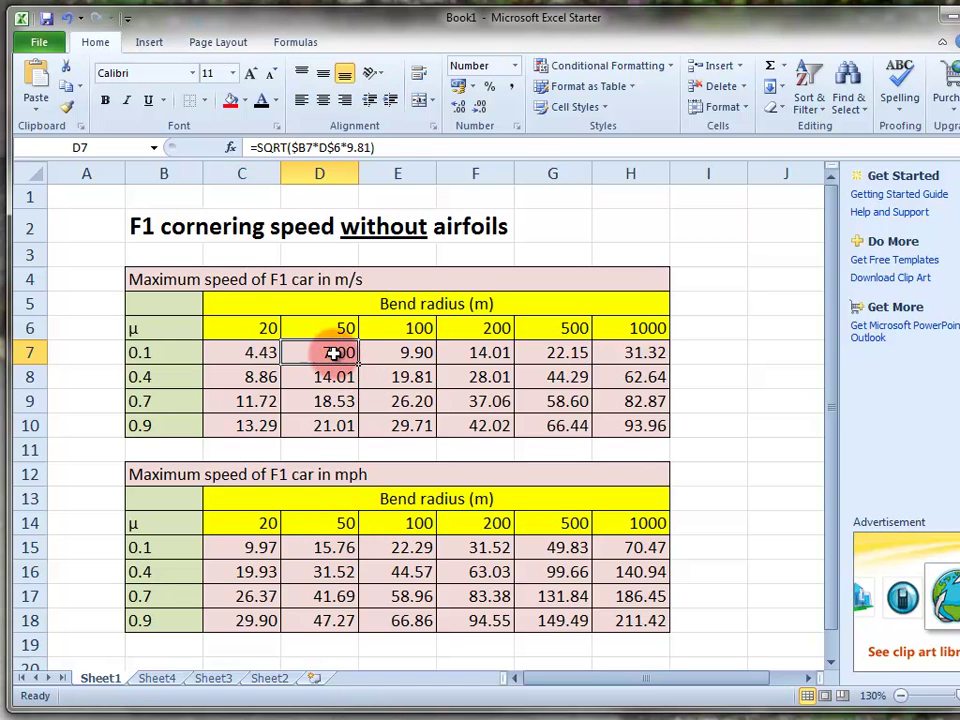
click(163, 678)
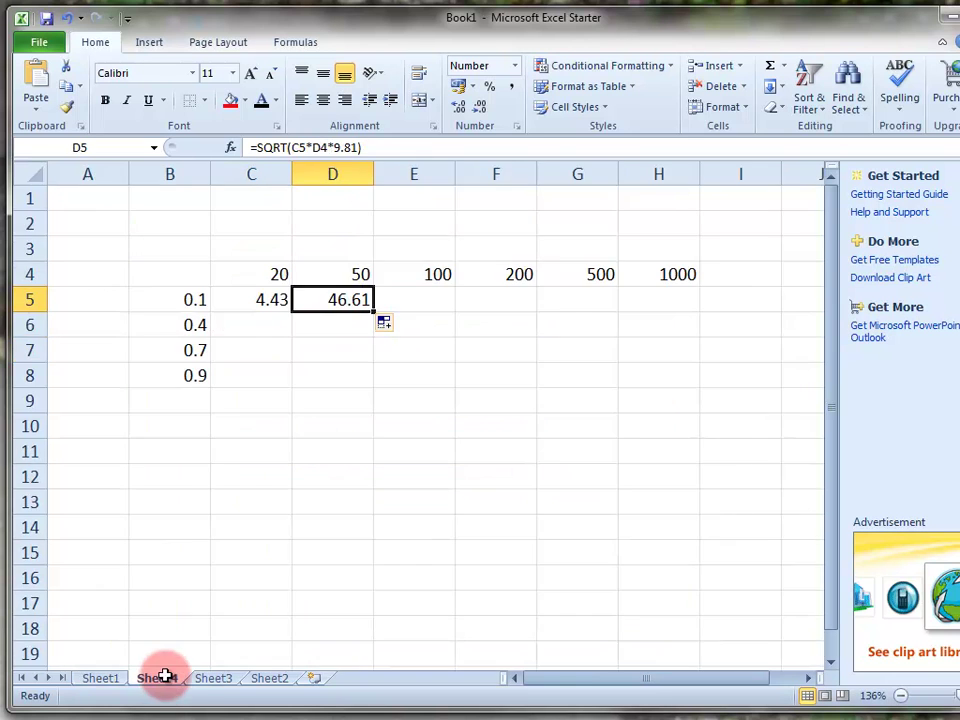
double_click(329, 299)
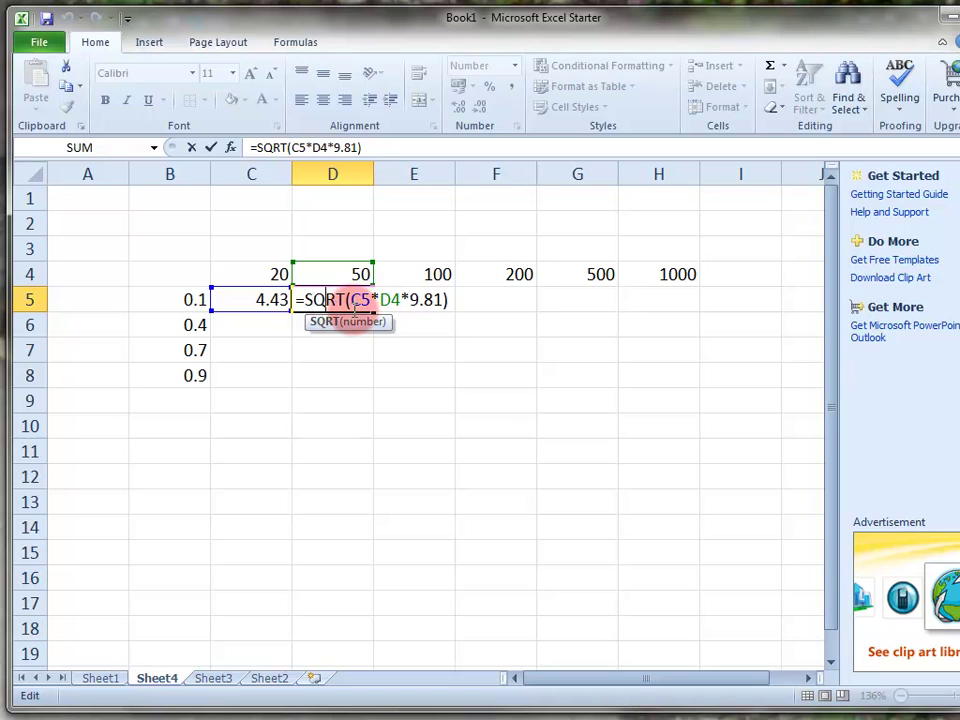
click(322, 300)
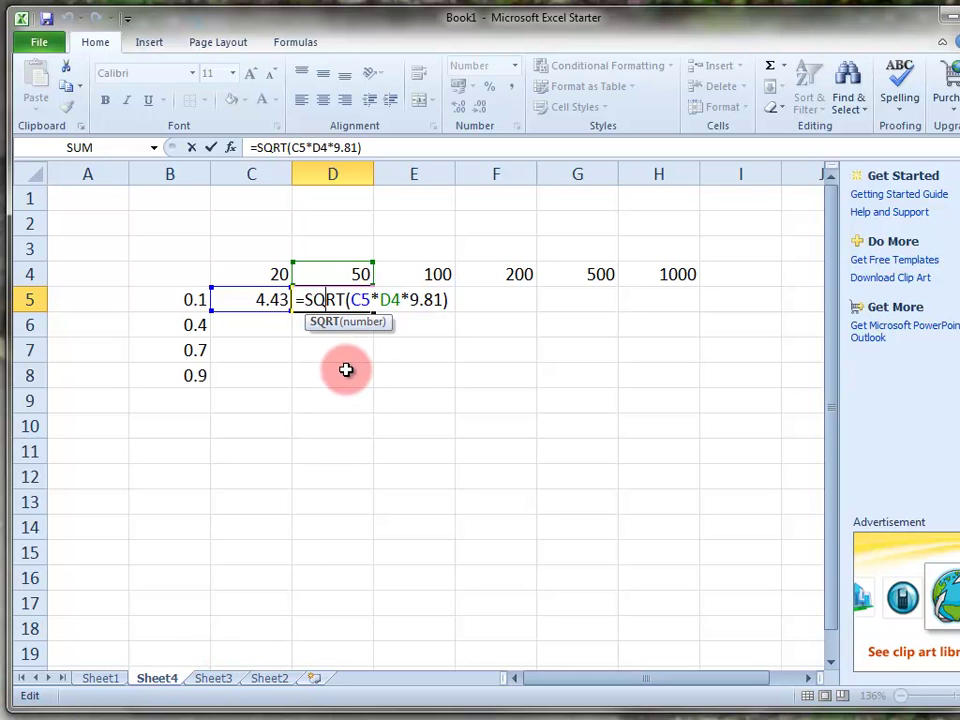
click(346, 370)
click(334, 300)
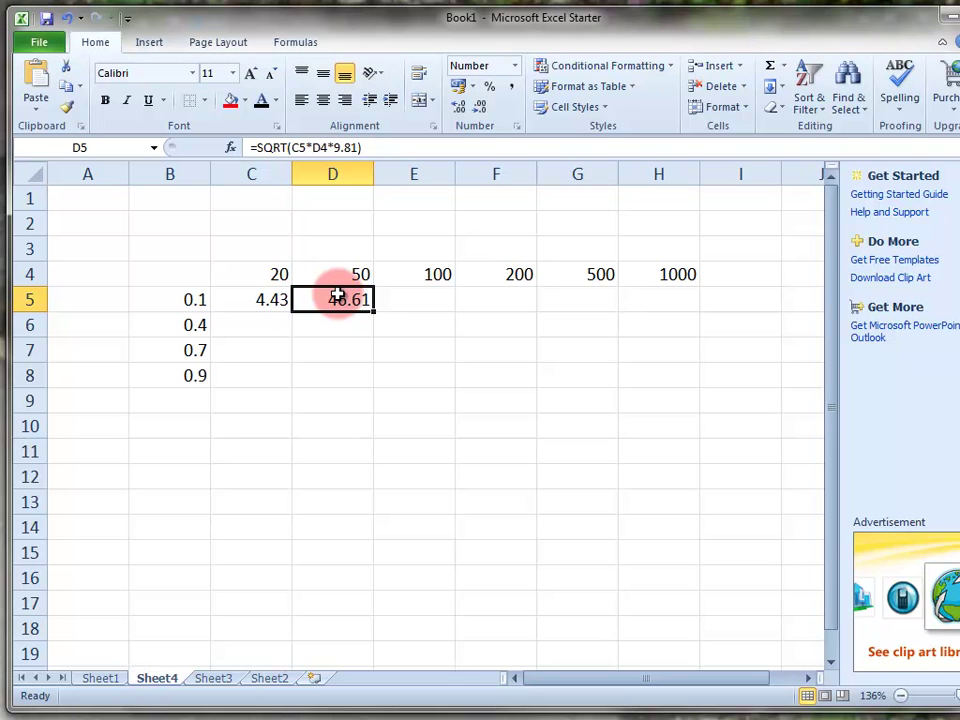
key(Delete)
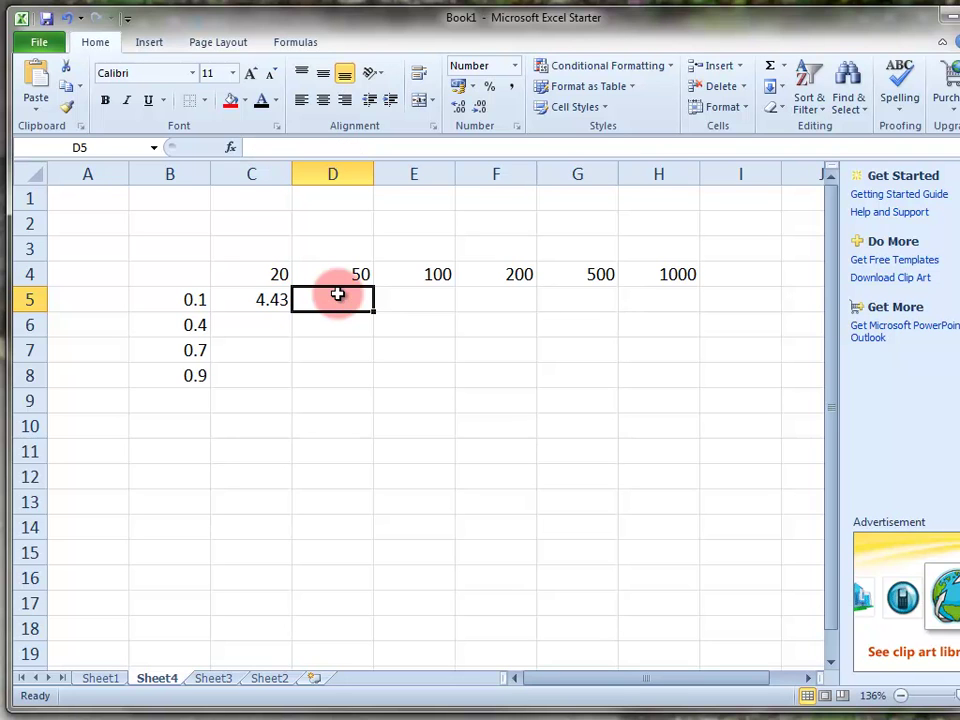
Change the formula in C5 to =SQRT($B5*C$4*9.81), fixing column B and row 4, and review the row reference.
click(266, 300)
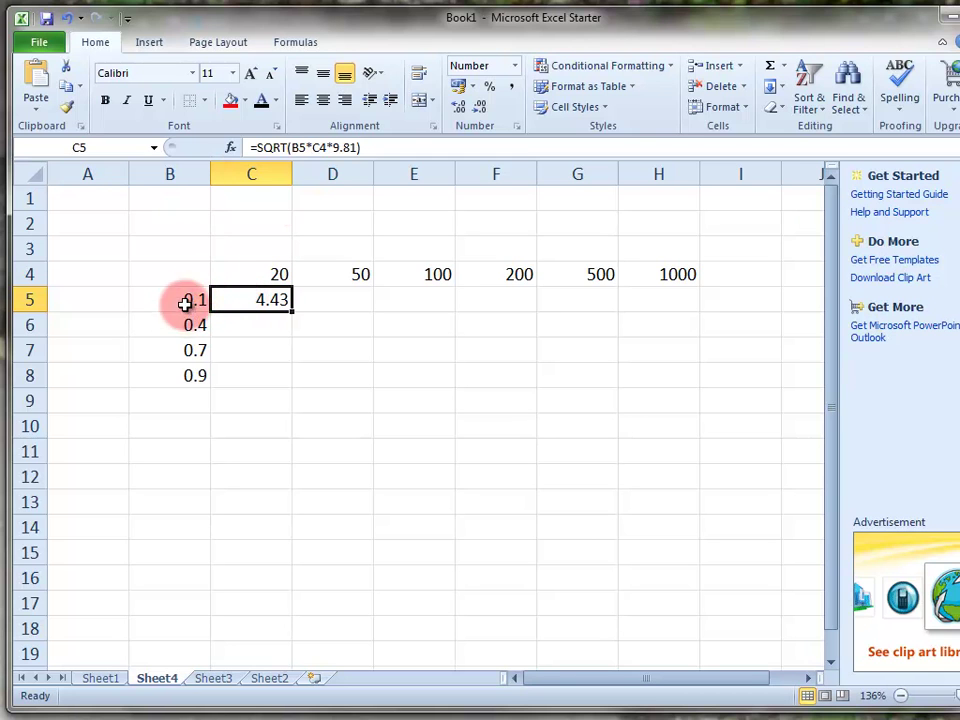
click(297, 147)
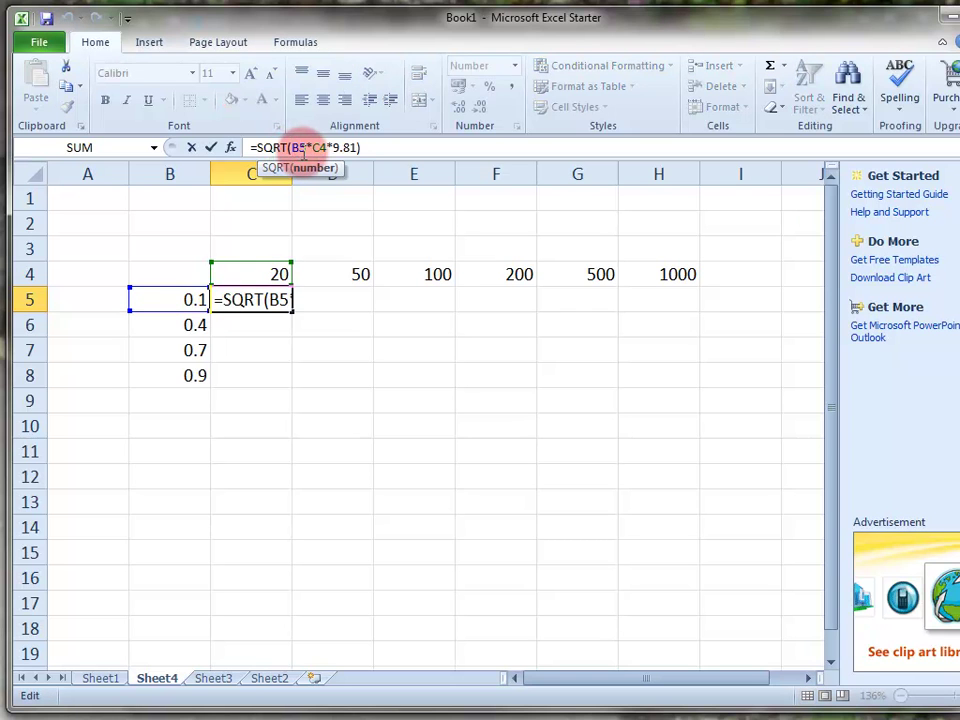
text($)
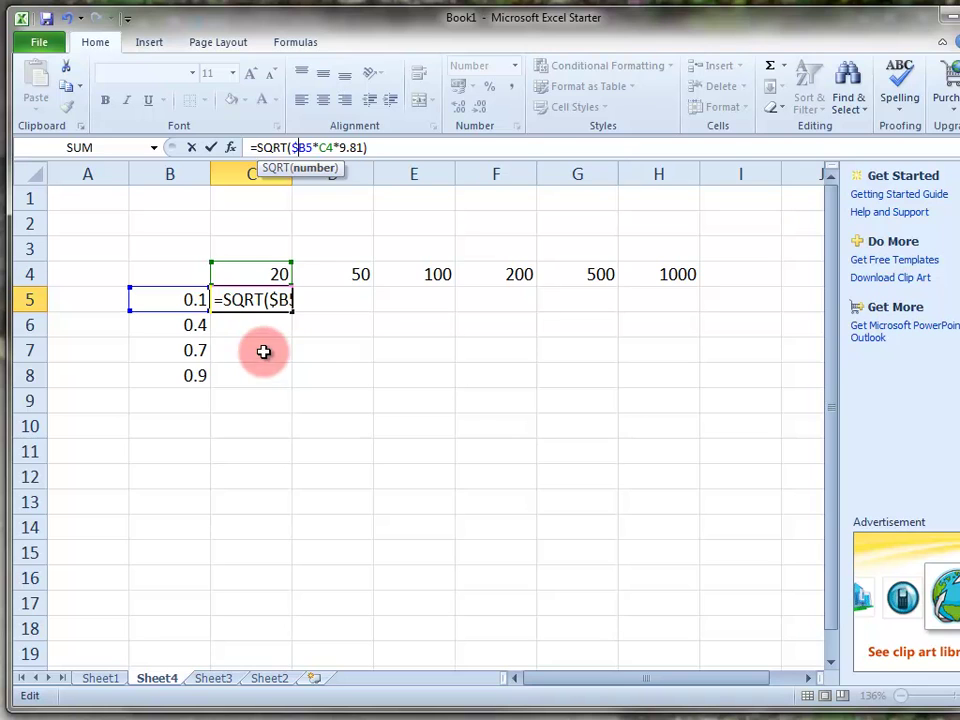
click(318, 147)
click(346, 147)
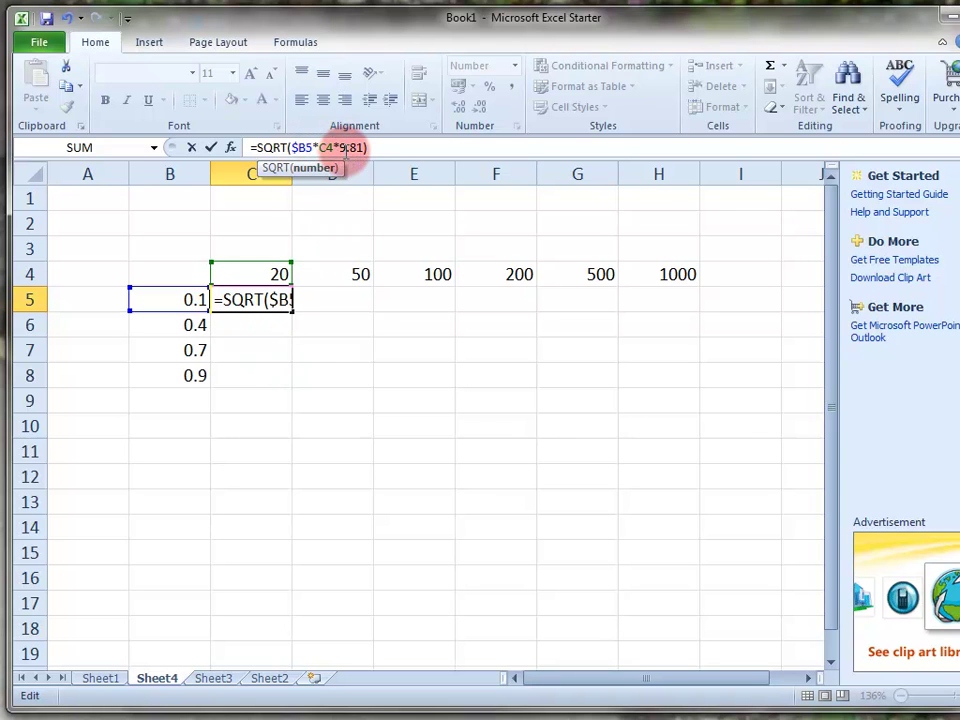
key(Left)
key(Left)
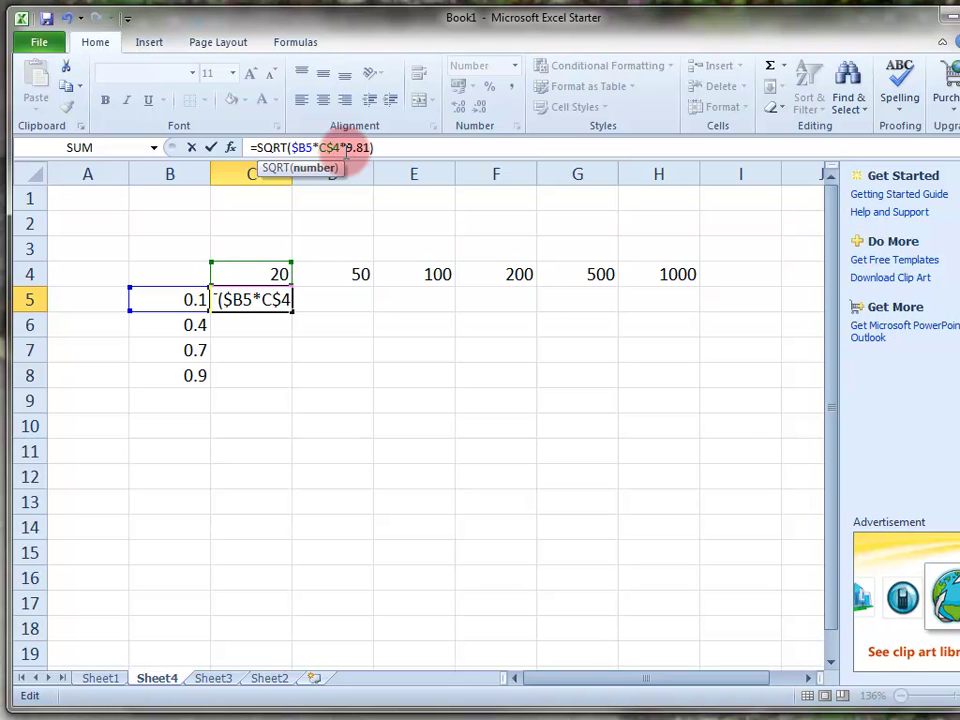
click(349, 394)
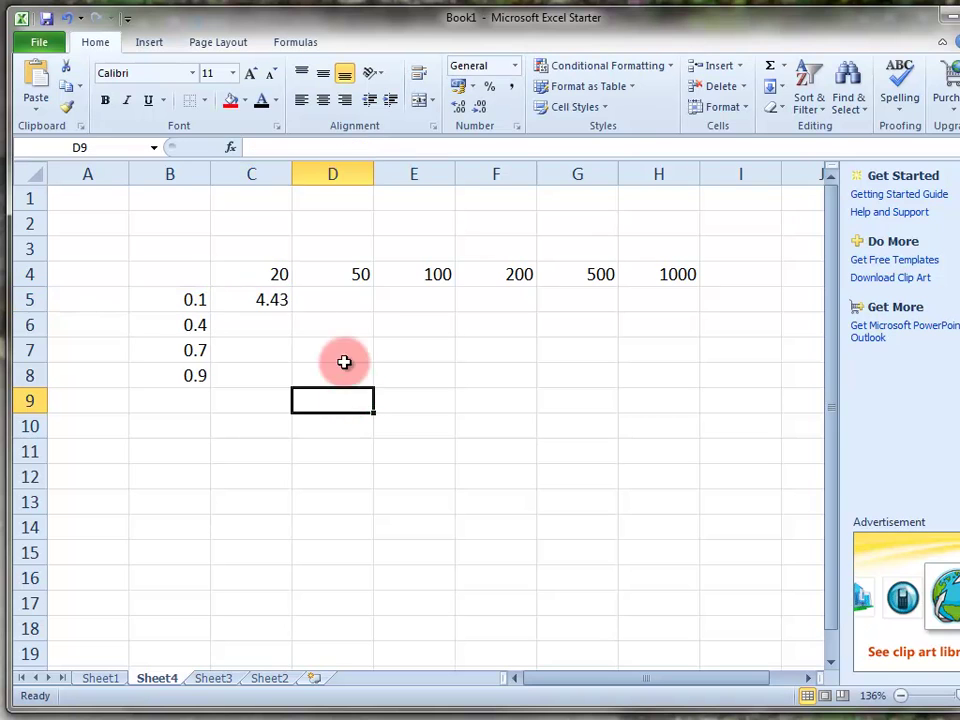
click(267, 299)
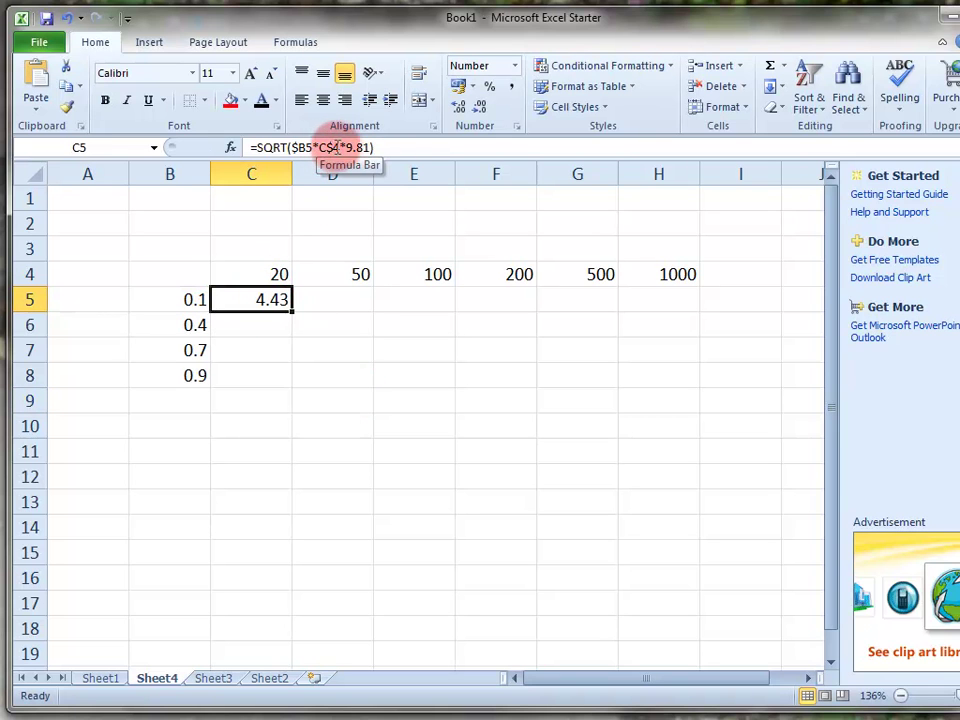
click(334, 147)
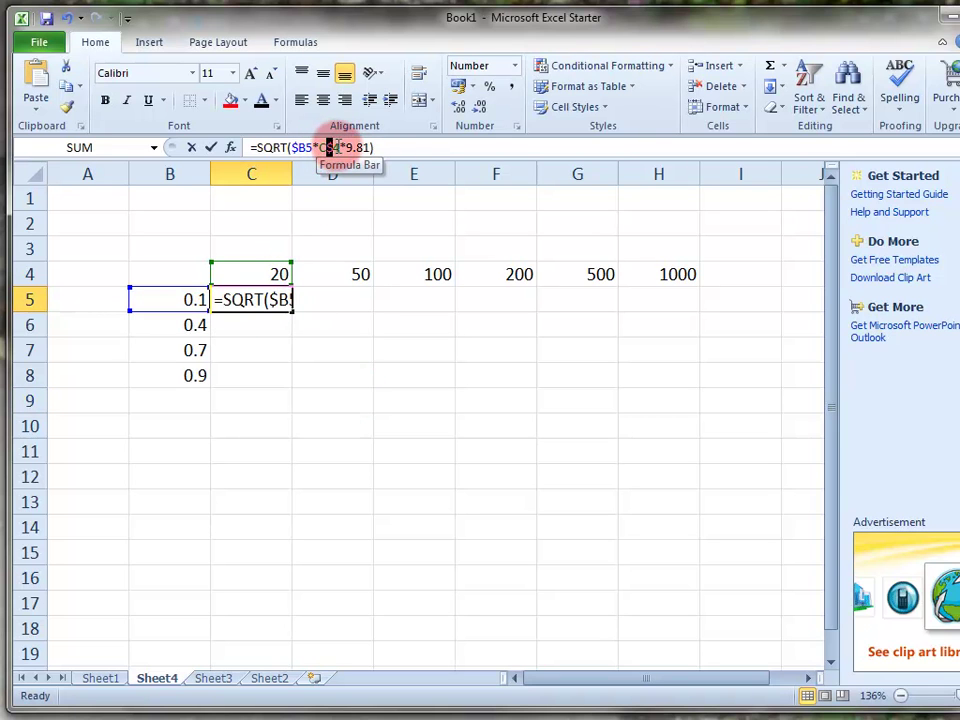
double_click(333, 147)
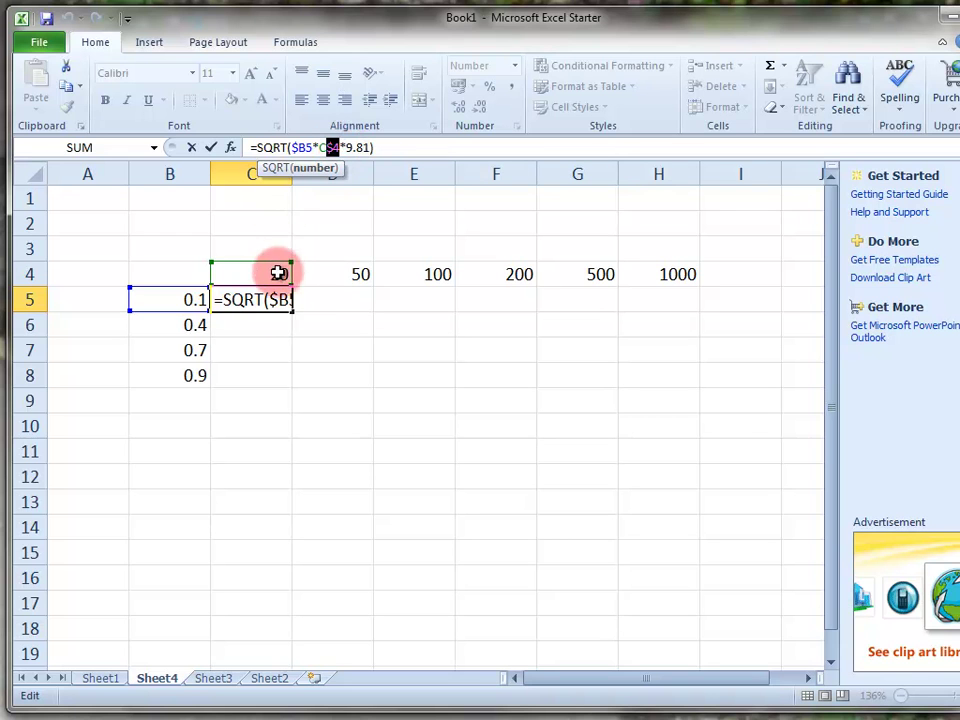
click(325, 331)
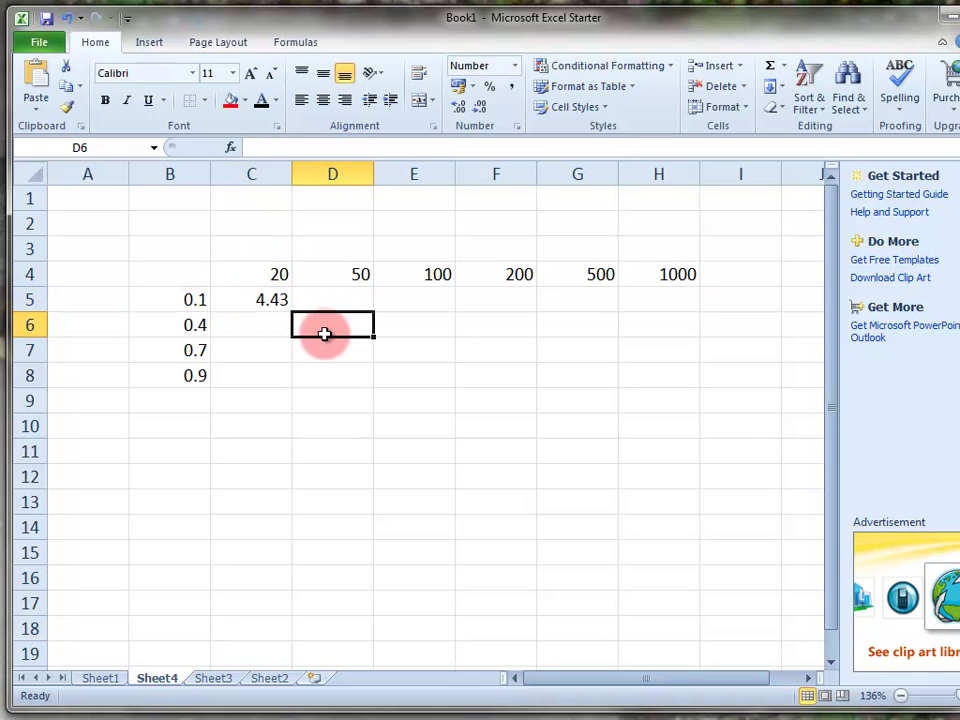
Fill the corrected C5 formula across into cell D5 and inspect its cell references.
click(281, 300)
drag(292, 313, 334, 313)
click(340, 332)
click(352, 305)
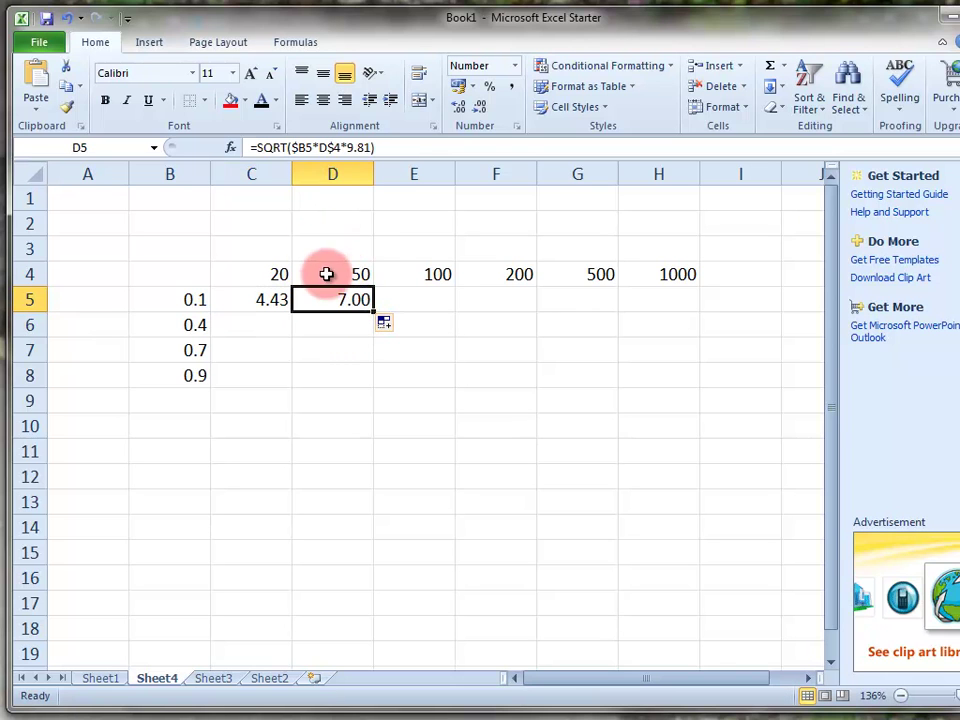
double_click(346, 298)
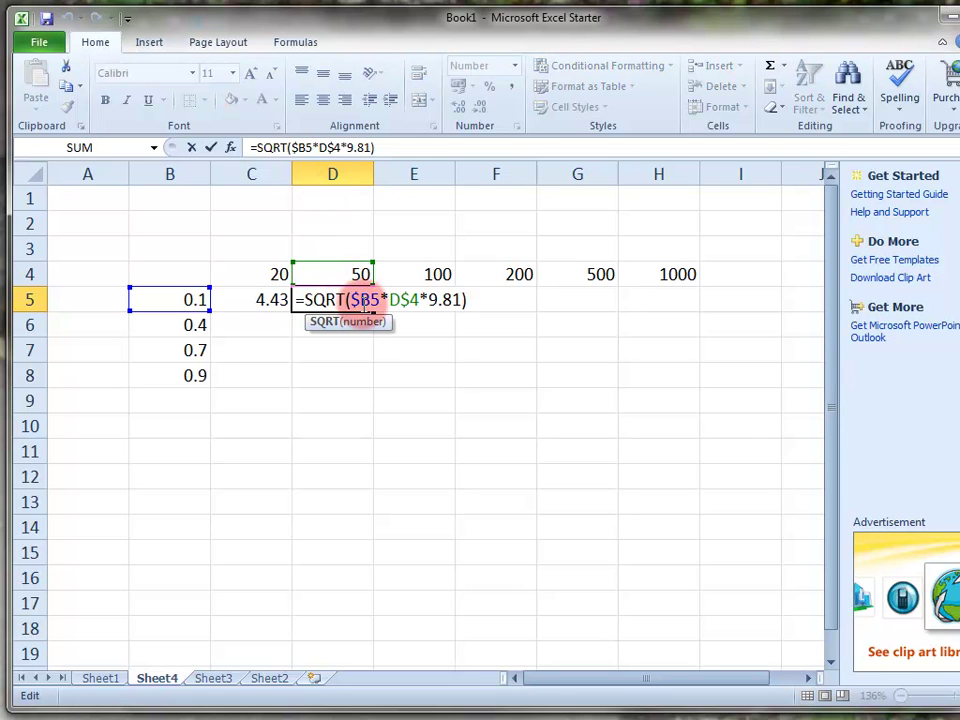
key(Escape)
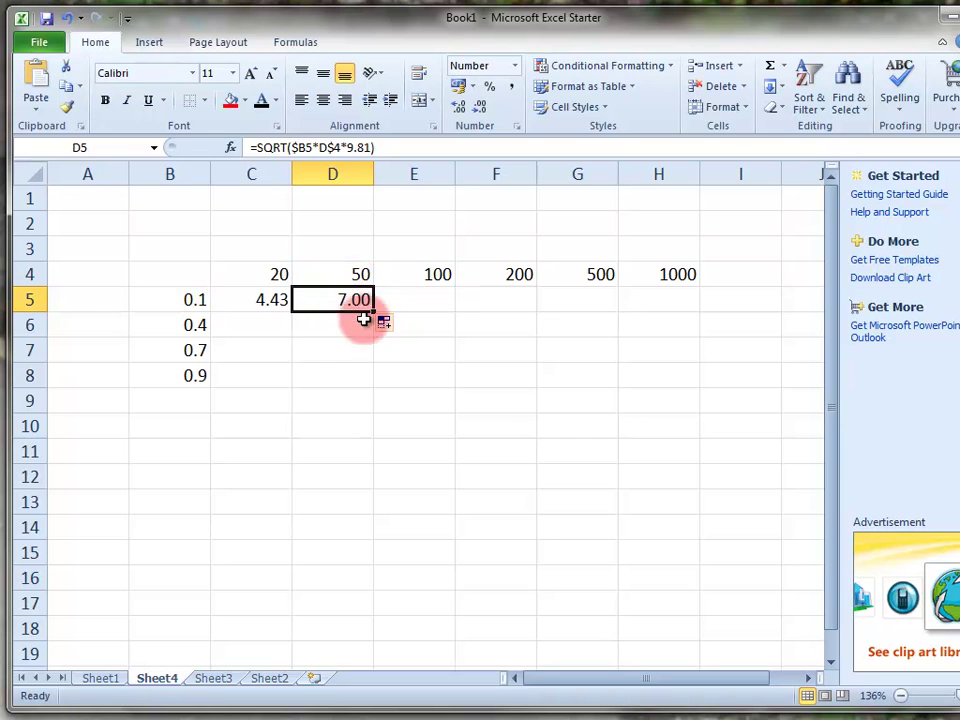
Fill the C5 formula down into cell C6, inspect its cell references, and reselect cell C5.
key(Down)
click(280, 306)
drag(290, 310, 325, 329)
click(326, 329)
click(263, 326)
drag(320, 147, 340, 147)
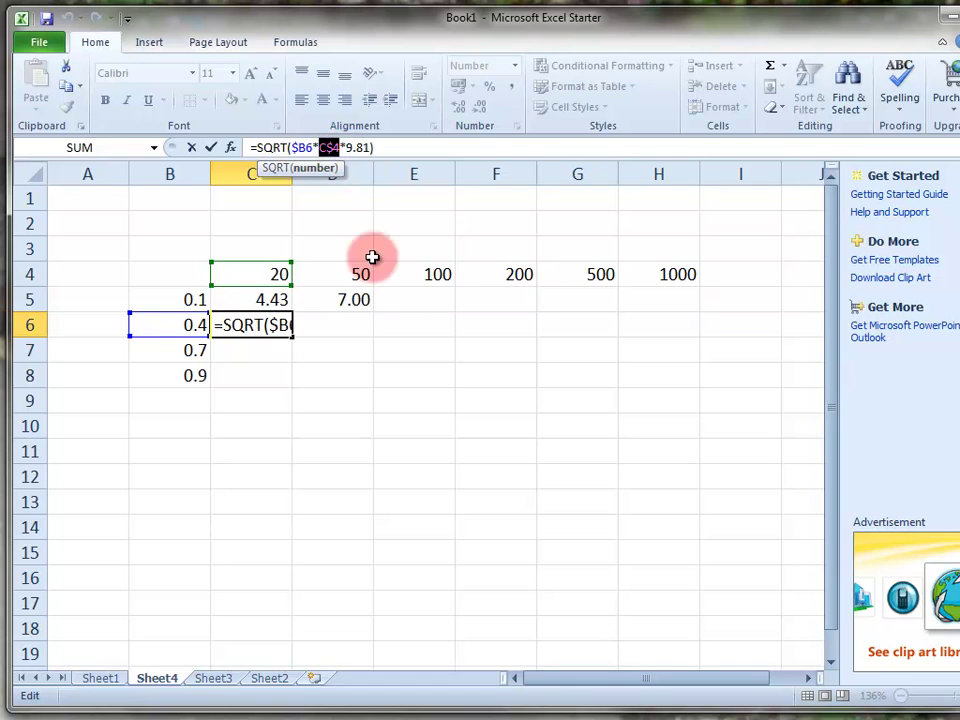
key(ctrl+Return)
click(355, 329)
click(274, 299)
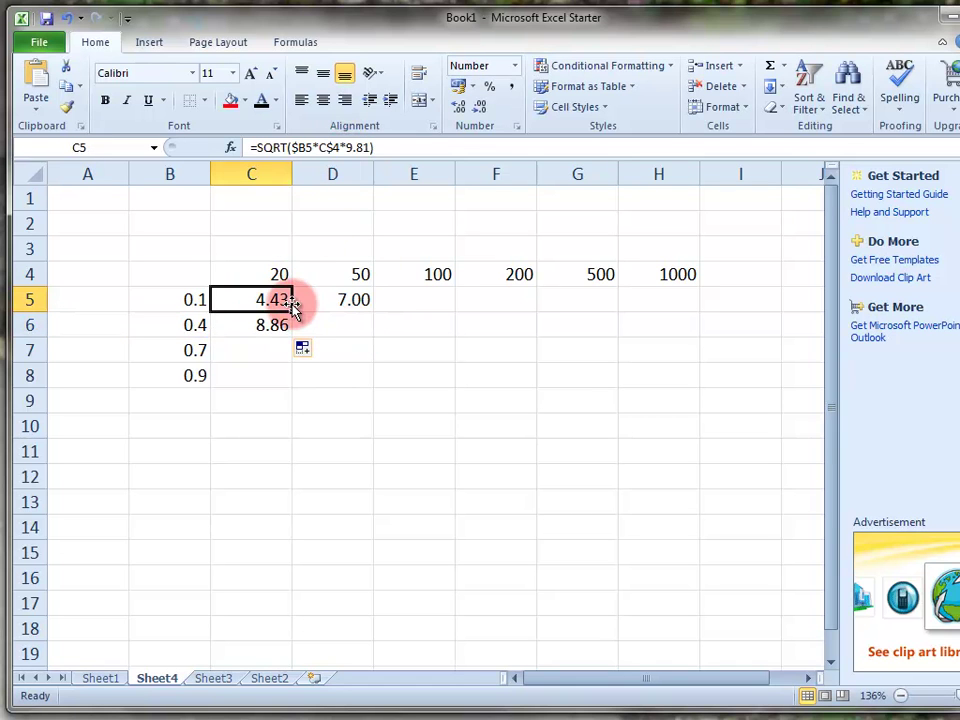
Fill the C5 formula across to column H and down to row 8, completing the speed grid C5:H8.
drag(292, 311, 655, 320)
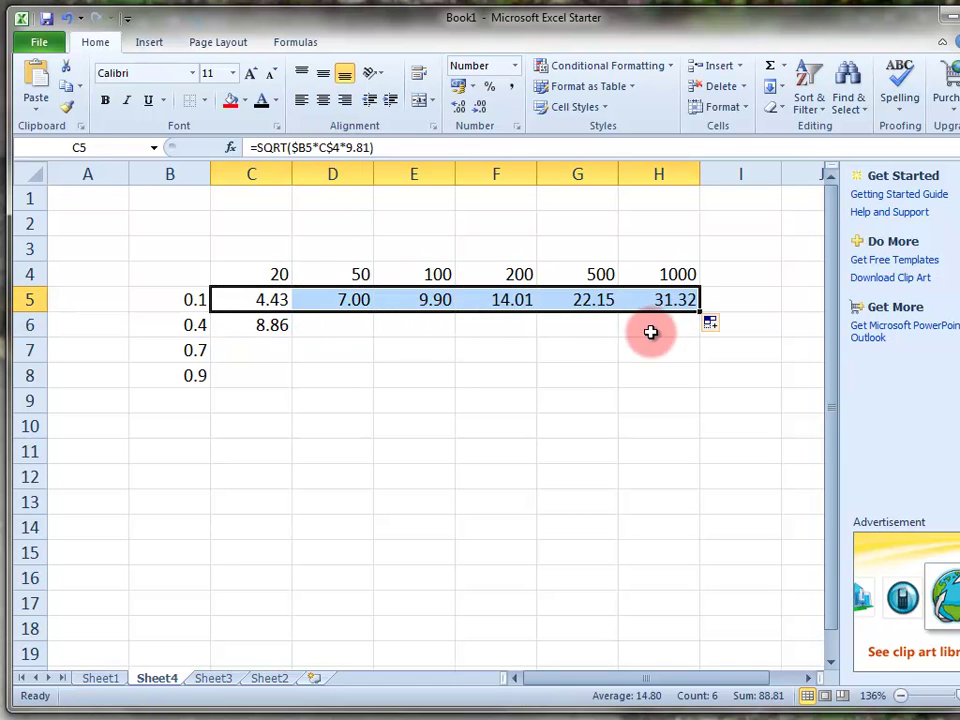
click(690, 322)
drag(262, 298, 694, 378)
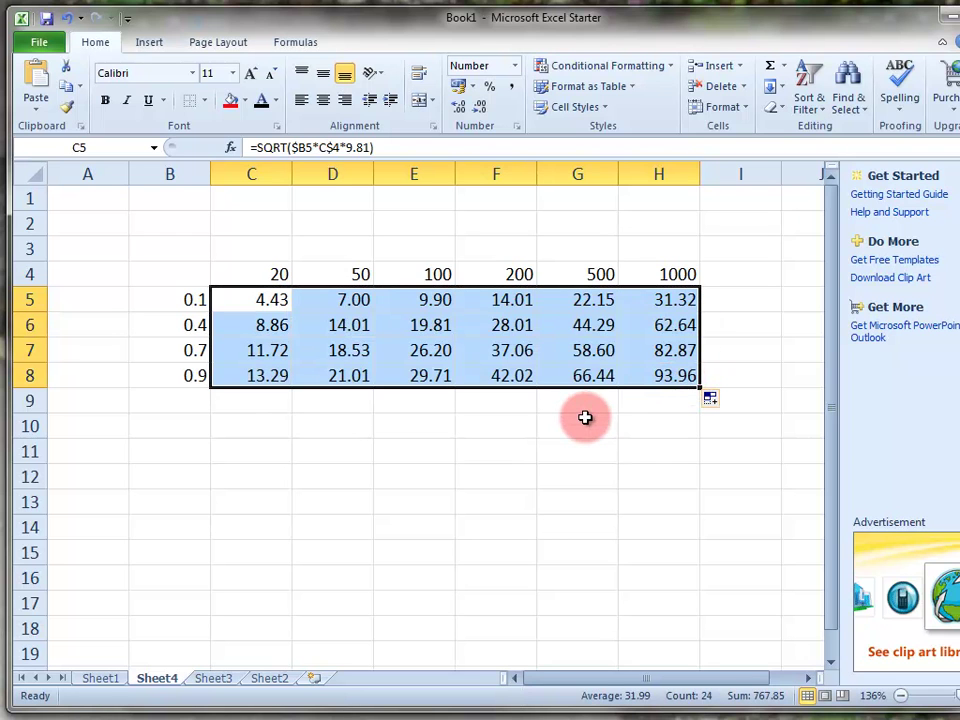
click(585, 417)
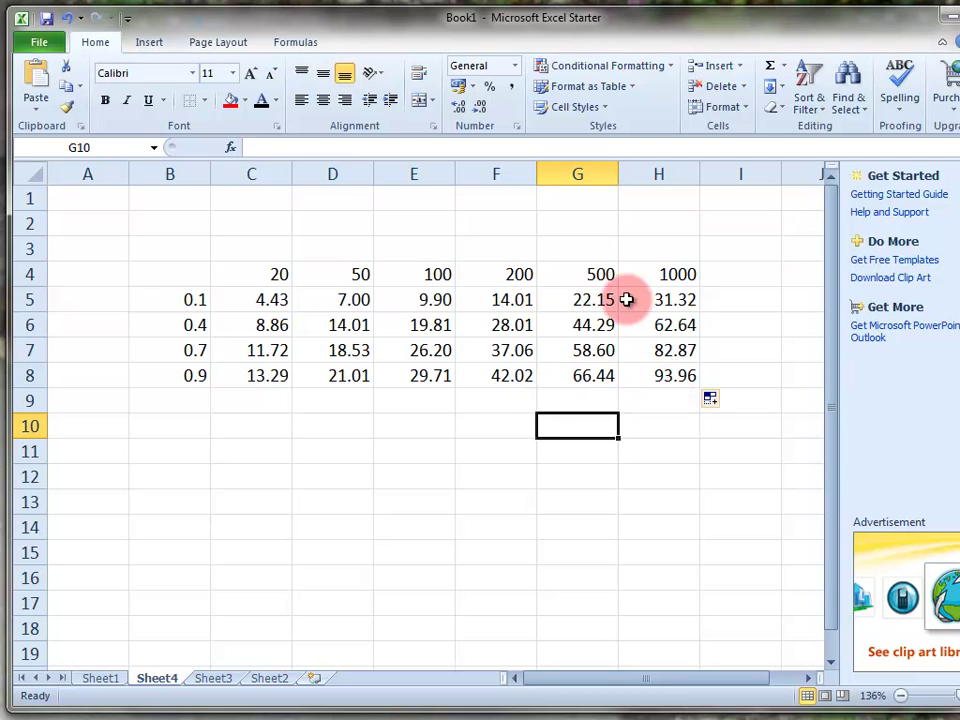
Compare cell G8 of Sheet4 with the corresponding cell G10 in Sheet1, and return to Sheet4.
click(594, 376)
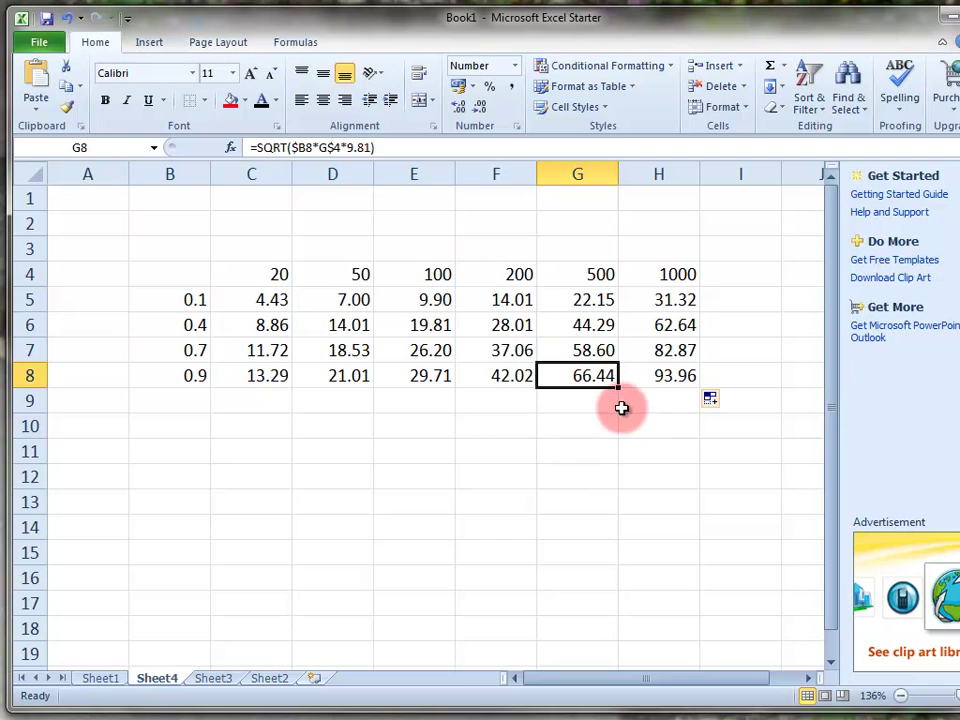
click(99, 679)
click(572, 428)
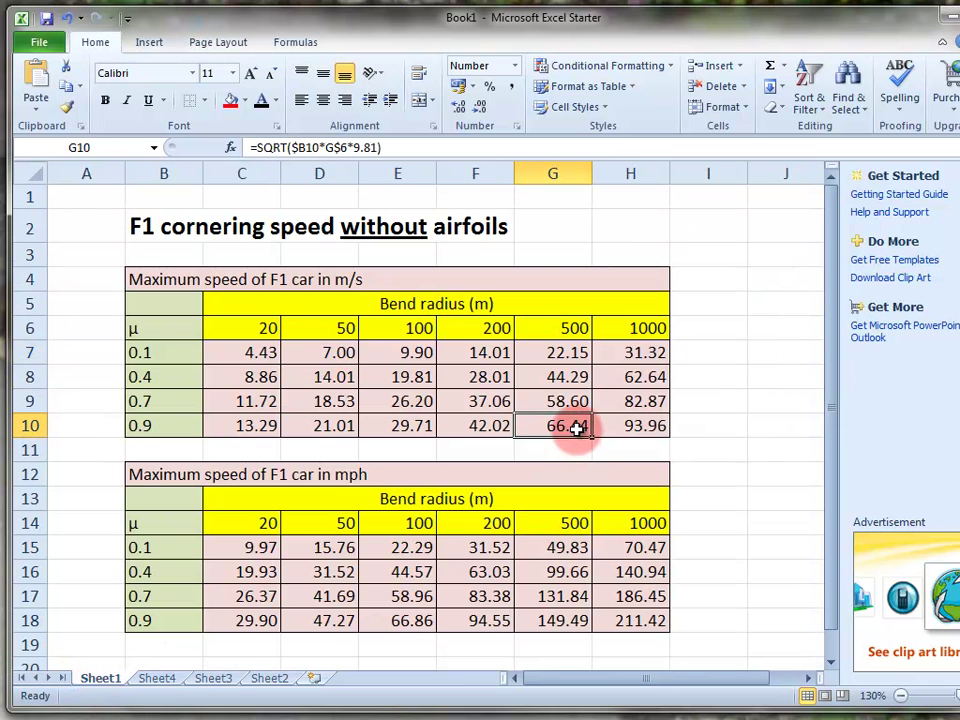
click(156, 678)
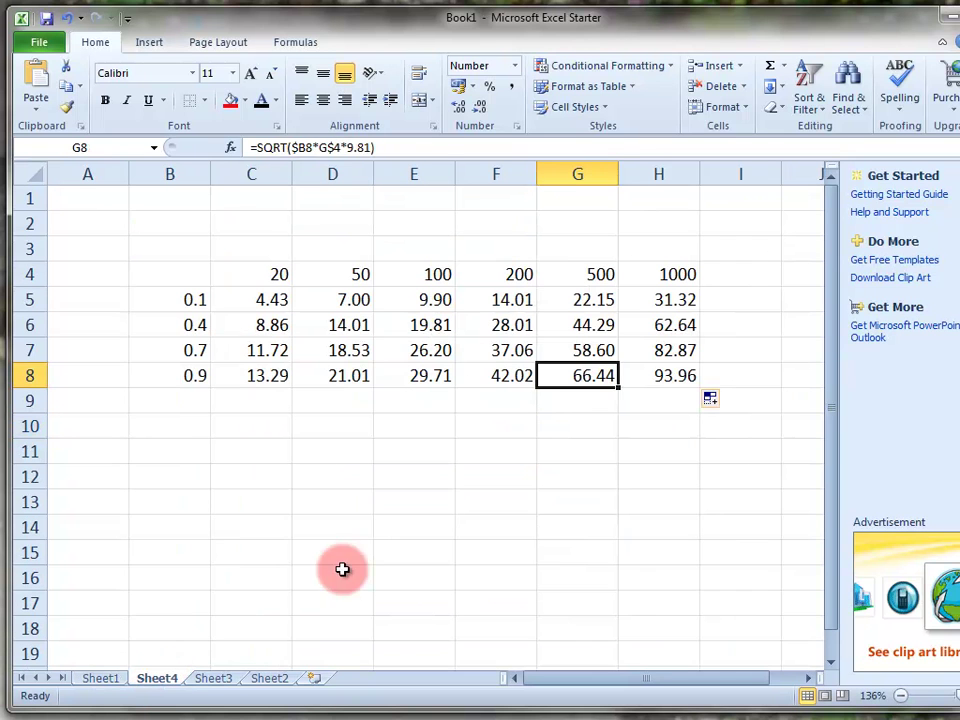
click(410, 501)
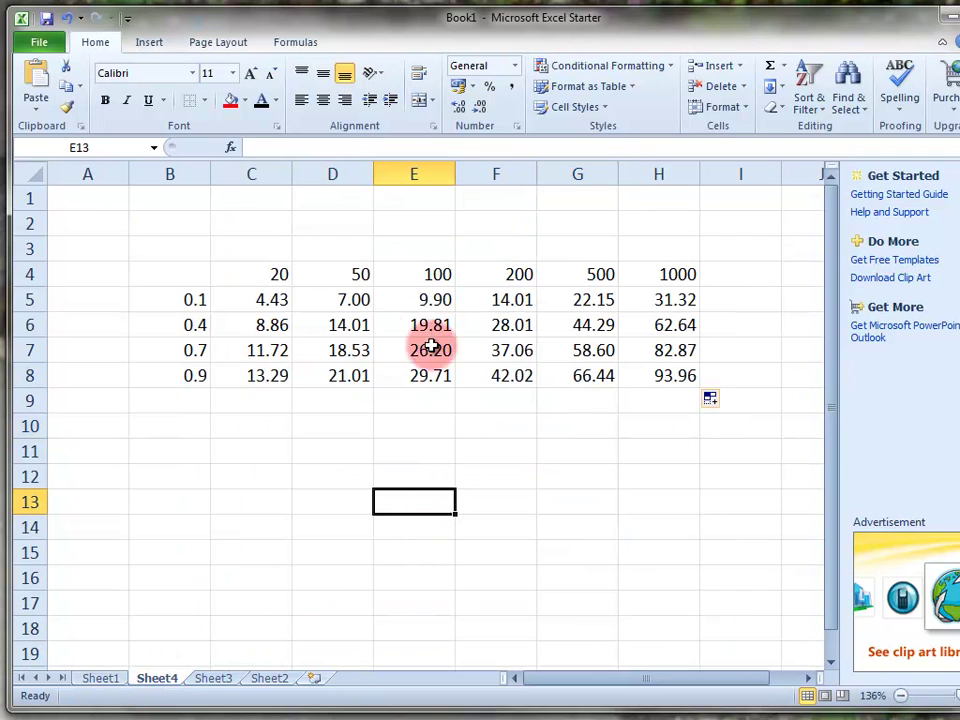
Enter the formula =B4 in cell B11 to start a linked copy of the table.
click(277, 452)
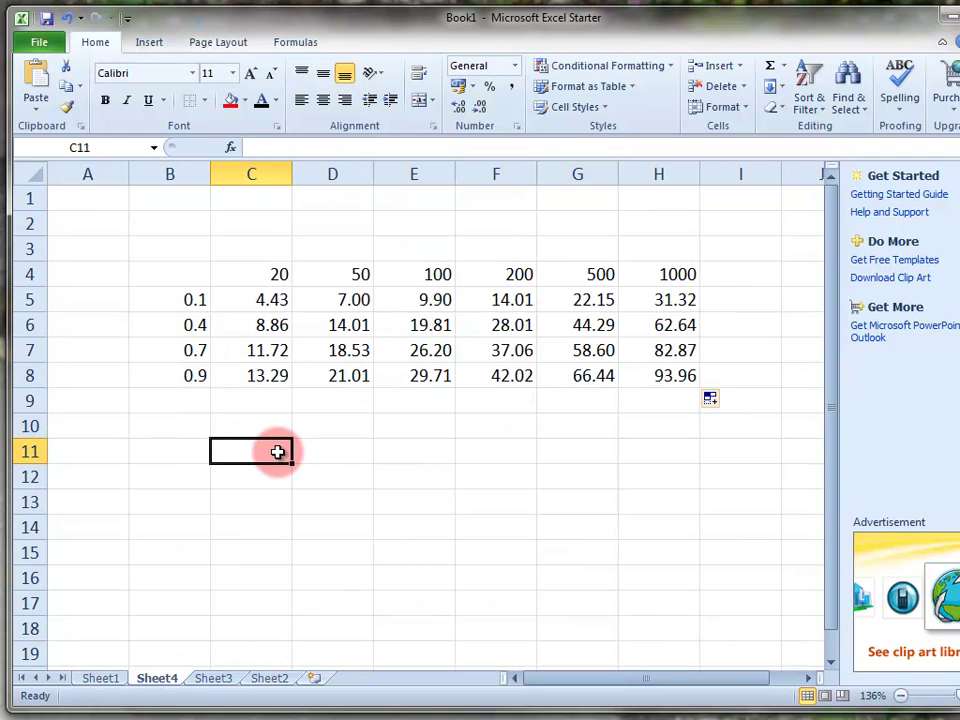
click(200, 452)
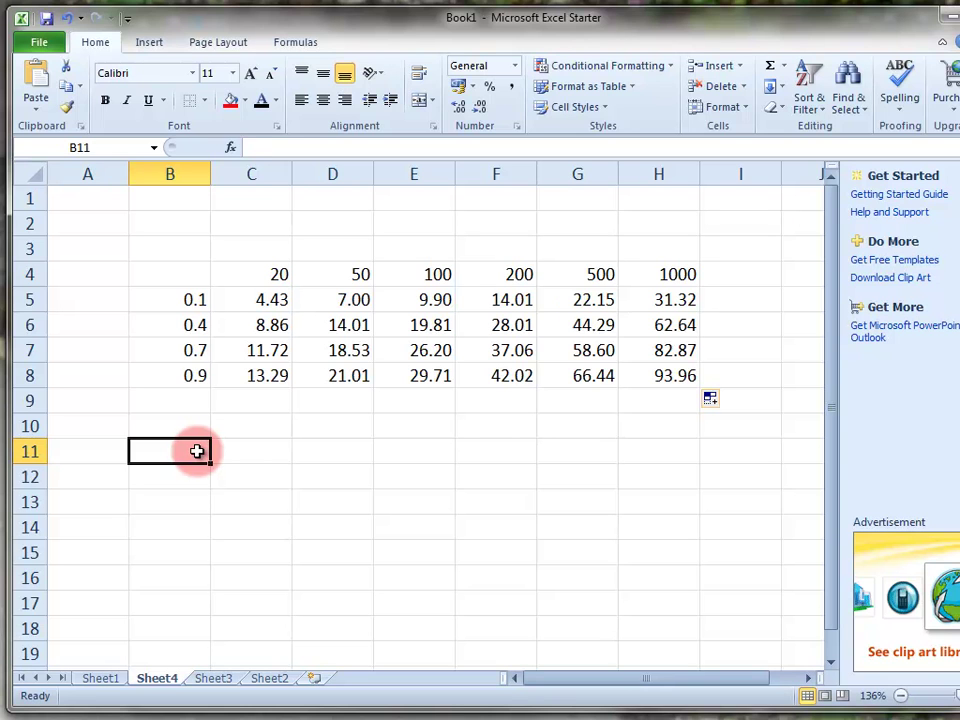
text(=)
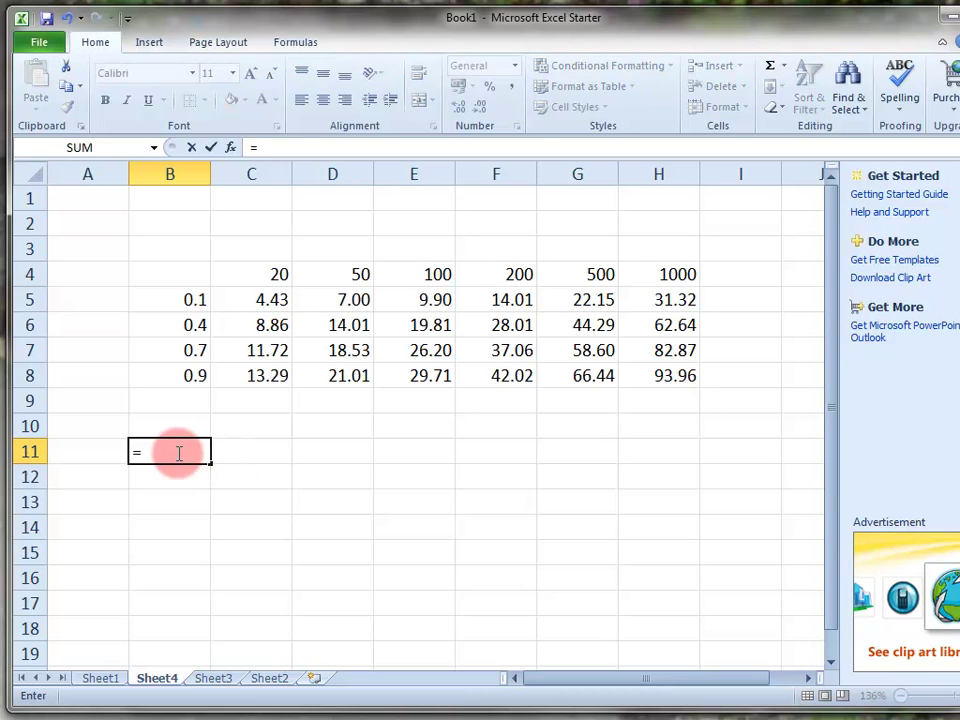
click(185, 276)
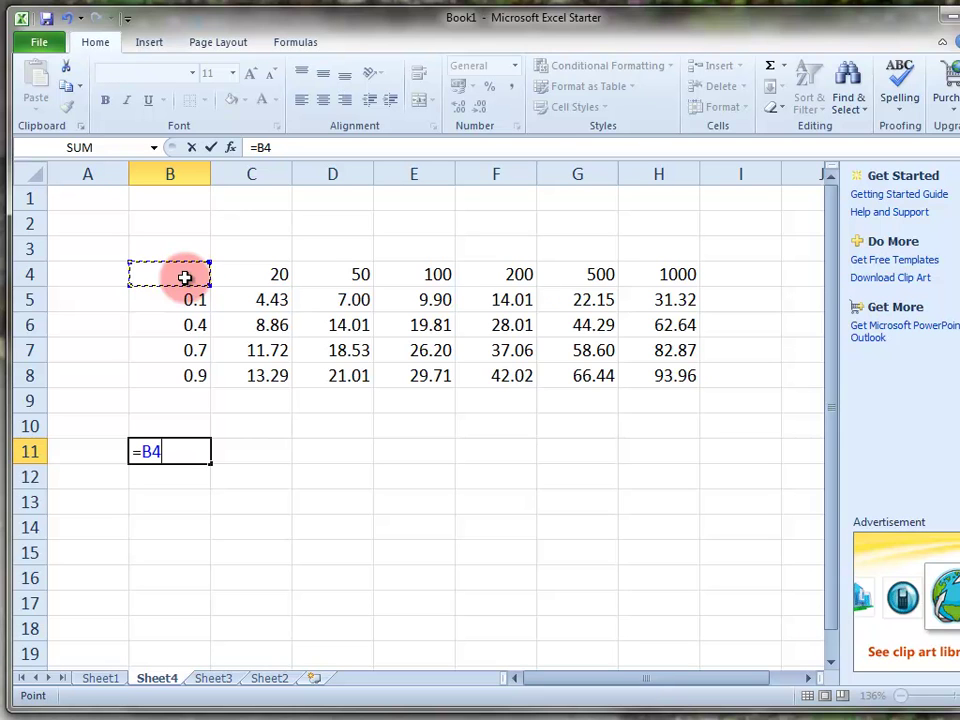
key(Return)
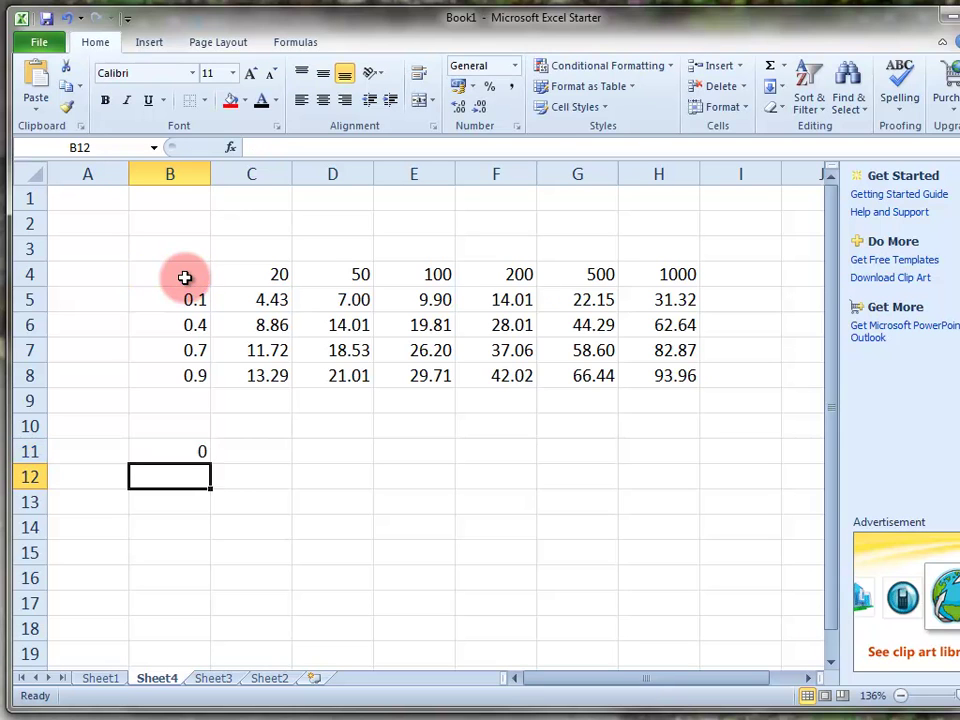
Fill the B11 reference across to column H and down to row 15, reproducing the whole table in B11:H15.
click(204, 452)
drag(212, 464, 662, 468)
click(656, 493)
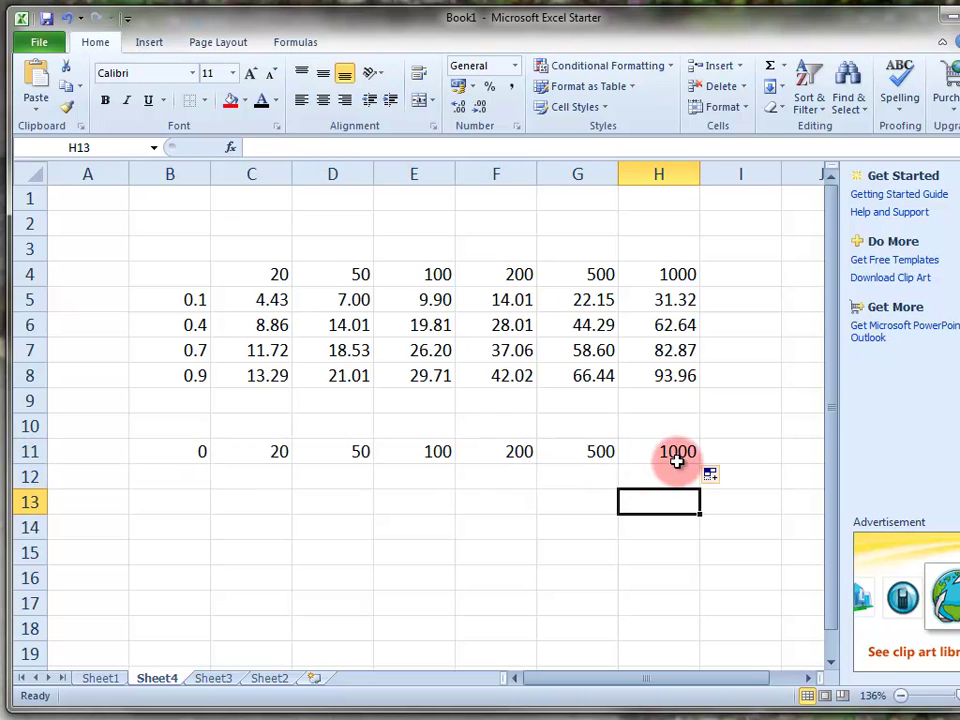
drag(206, 452, 697, 561)
click(594, 583)
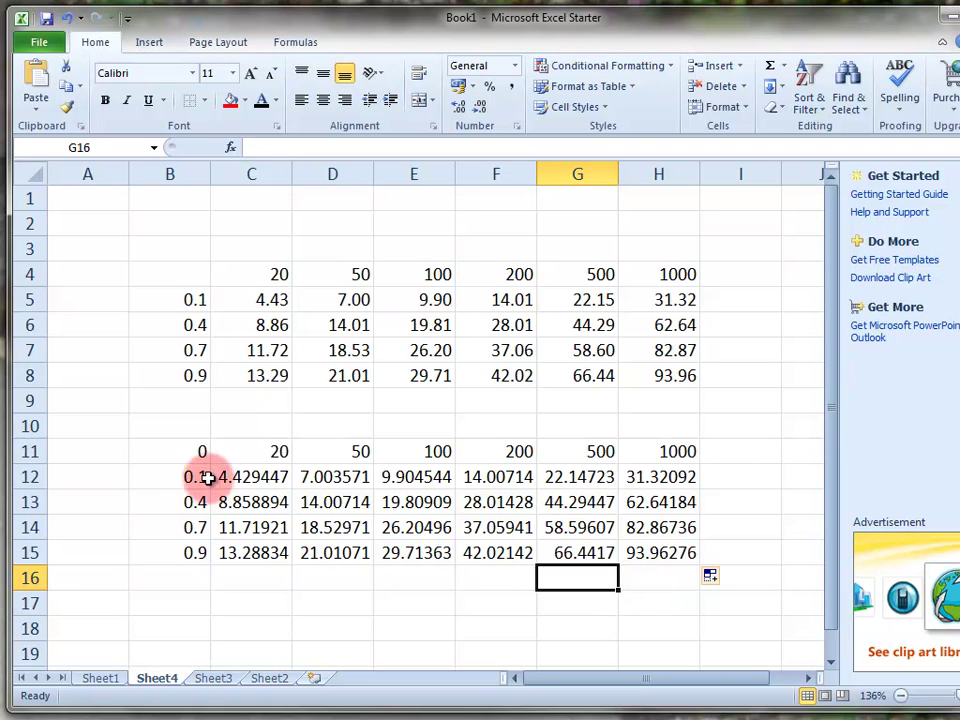
Clear corner cell B11 and show the values in C12:H15 with two decimal places.
click(186, 453)
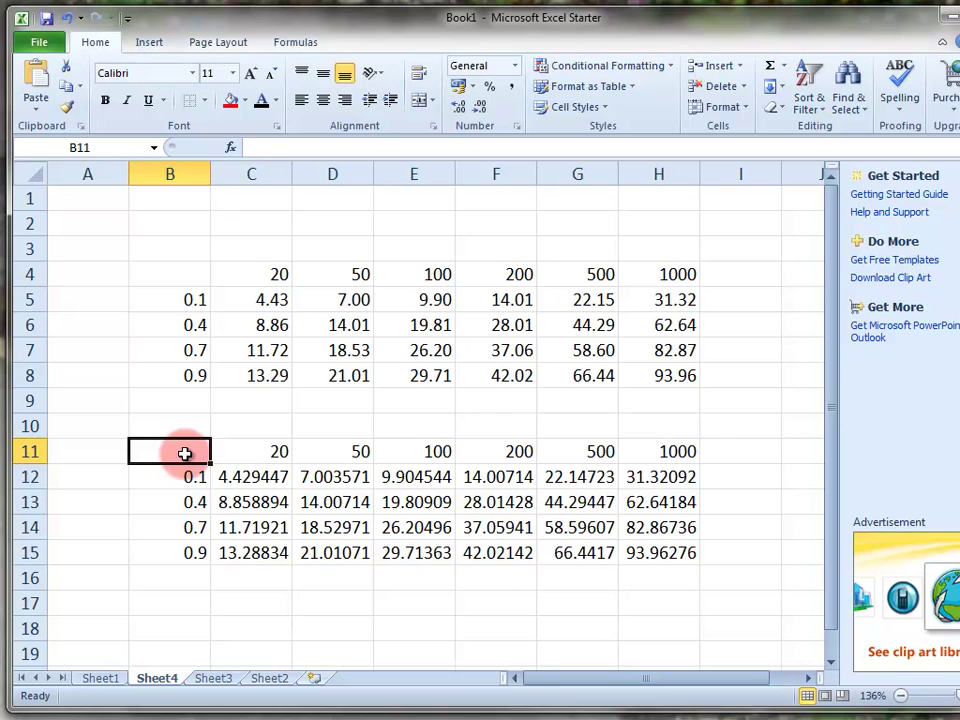
drag(235, 476, 626, 547)
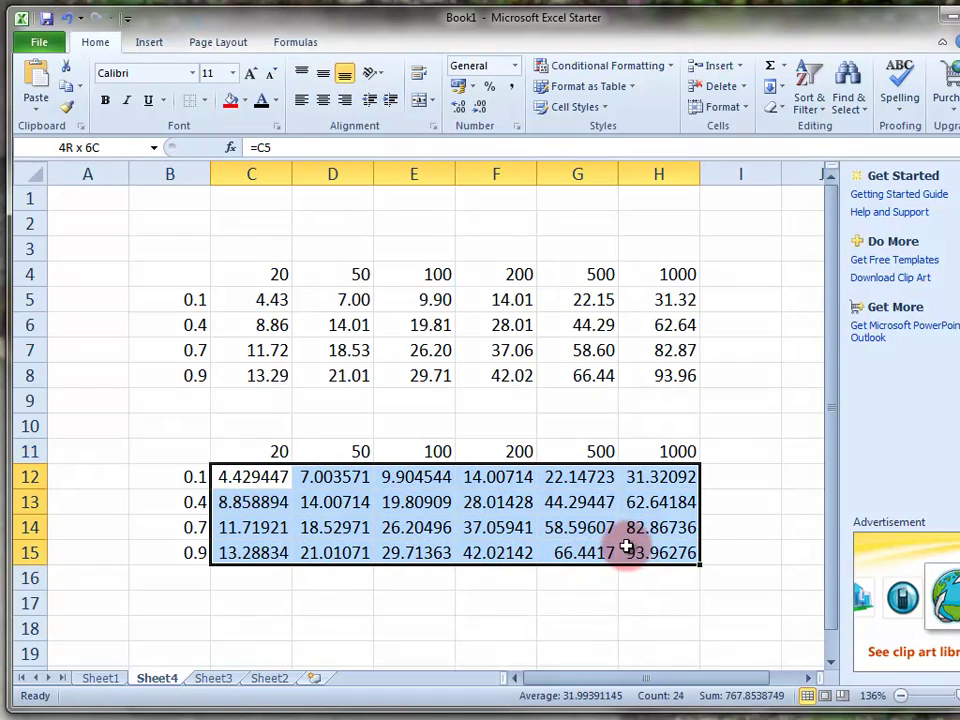
click(482, 108)
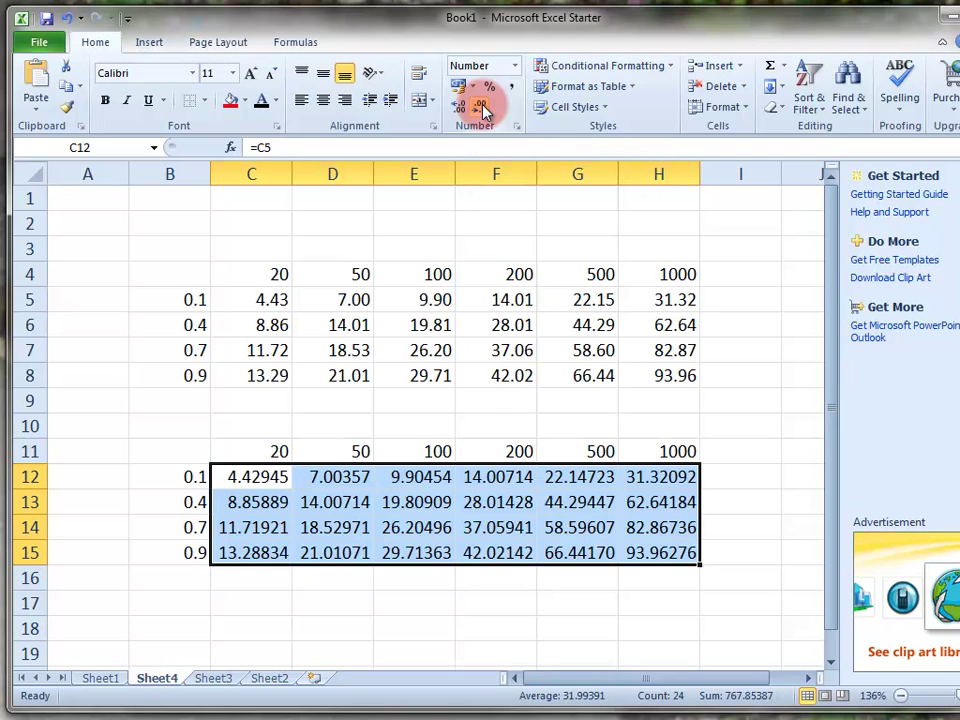
click(482, 108)
click(482, 108)
click(482, 108)
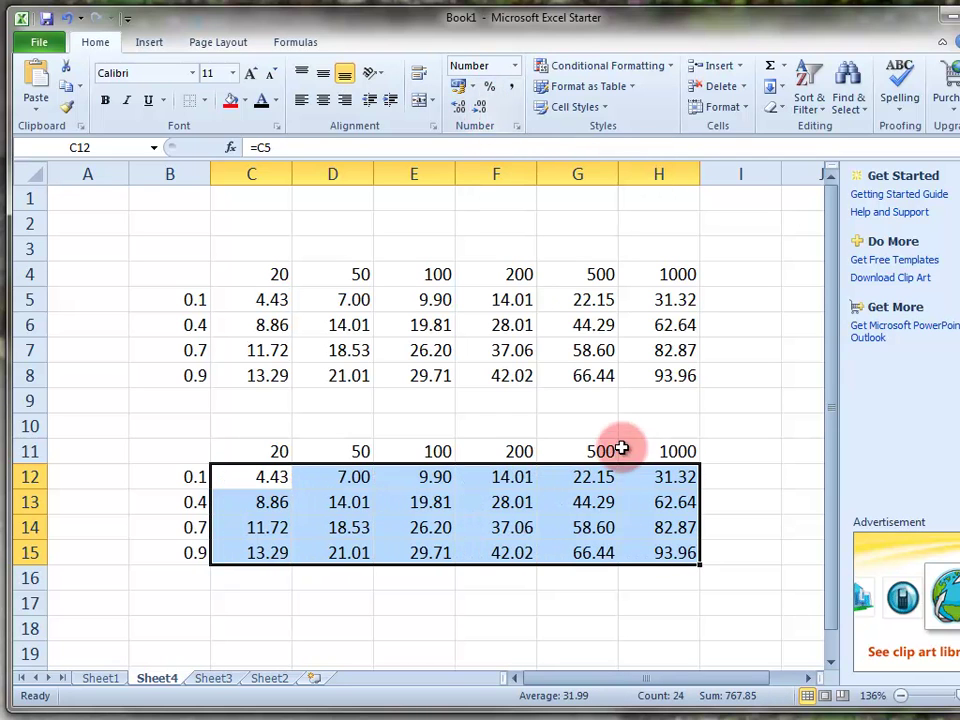
click(726, 475)
Change the formula in C12 to =C5*3.6*5/8 to convert the speed from m/s to mph.
click(268, 479)
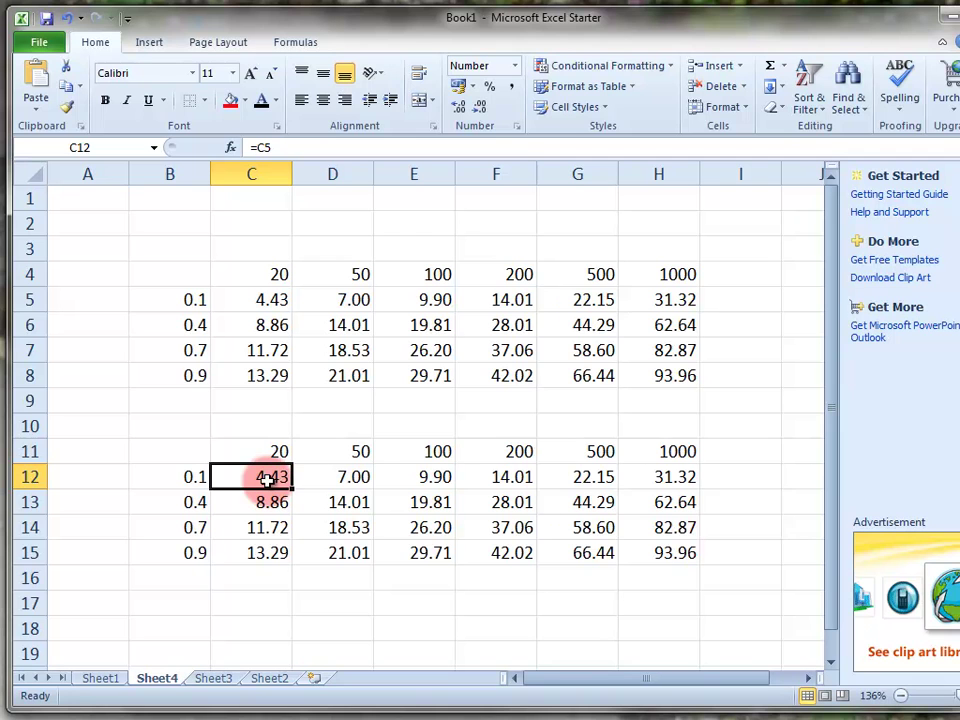
click(290, 147)
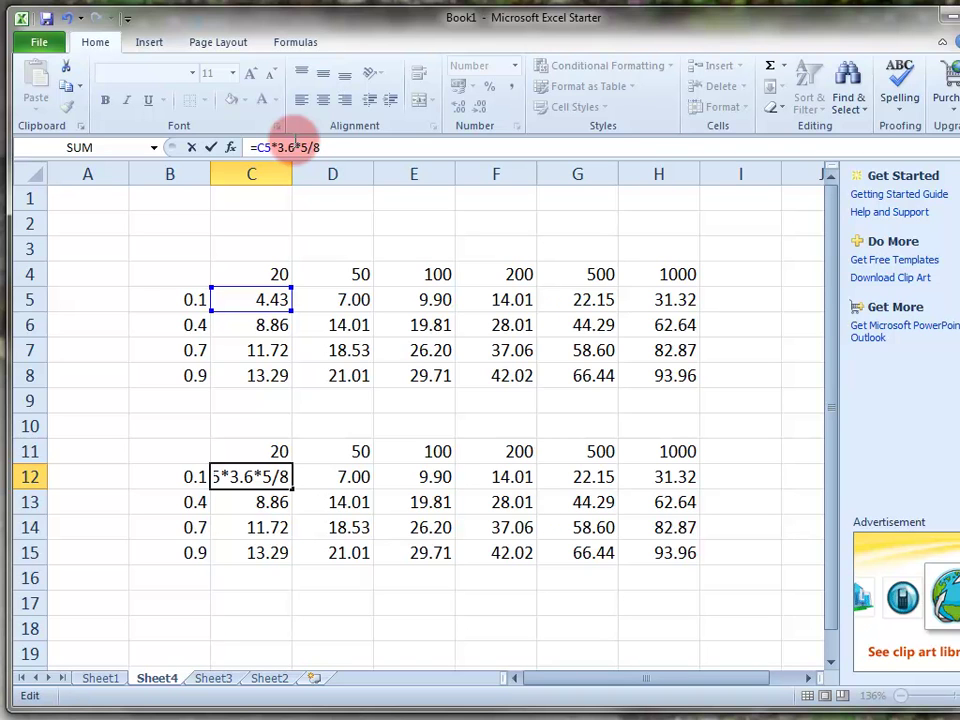
key(Return)
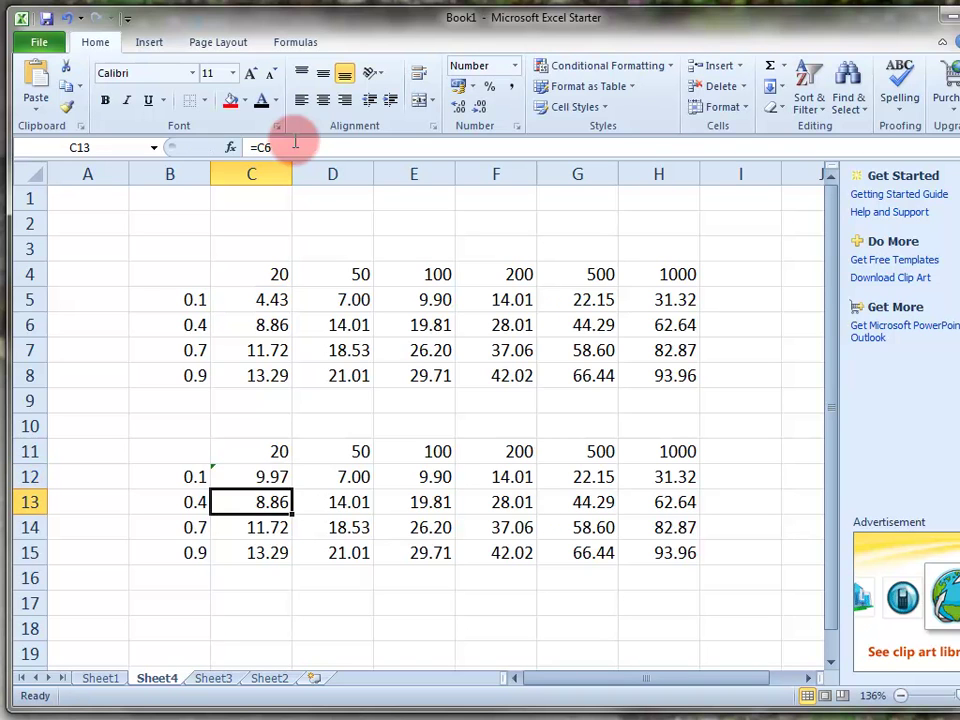
Fill the C12 conversion formula across to column H and down to row 15, and inspect the formula in H15.
click(263, 477)
drag(296, 492, 655, 490)
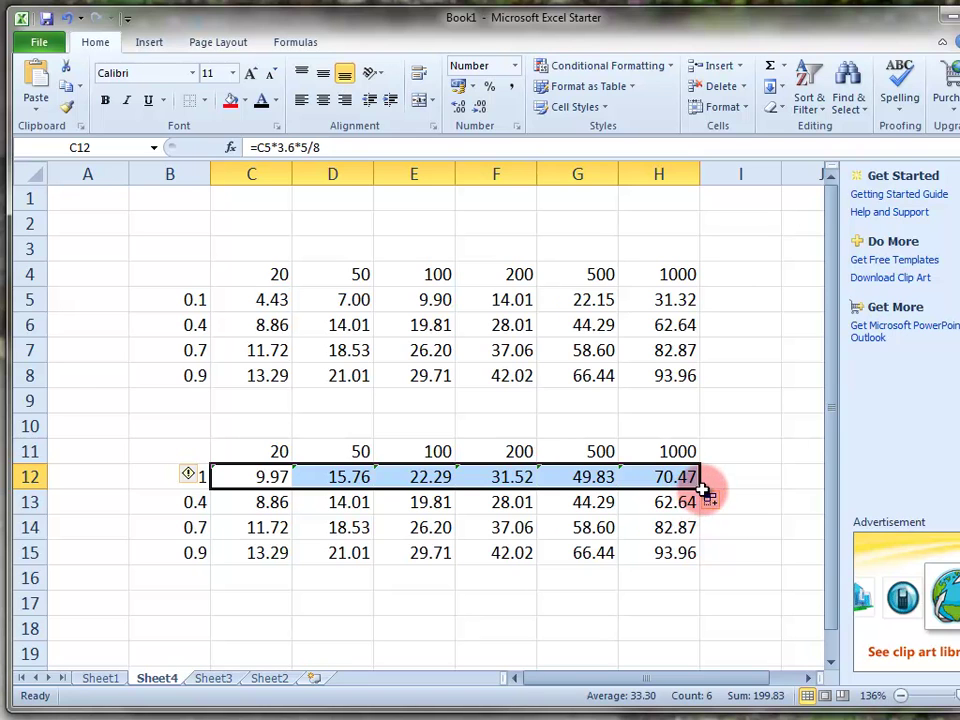
drag(704, 492, 707, 556)
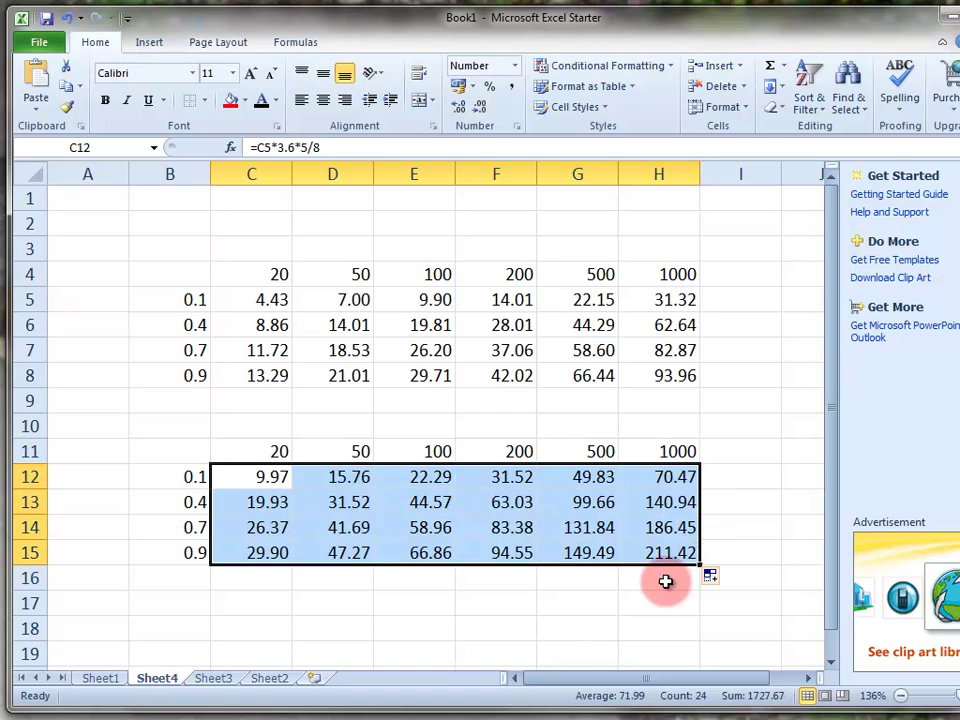
click(630, 596)
click(671, 552)
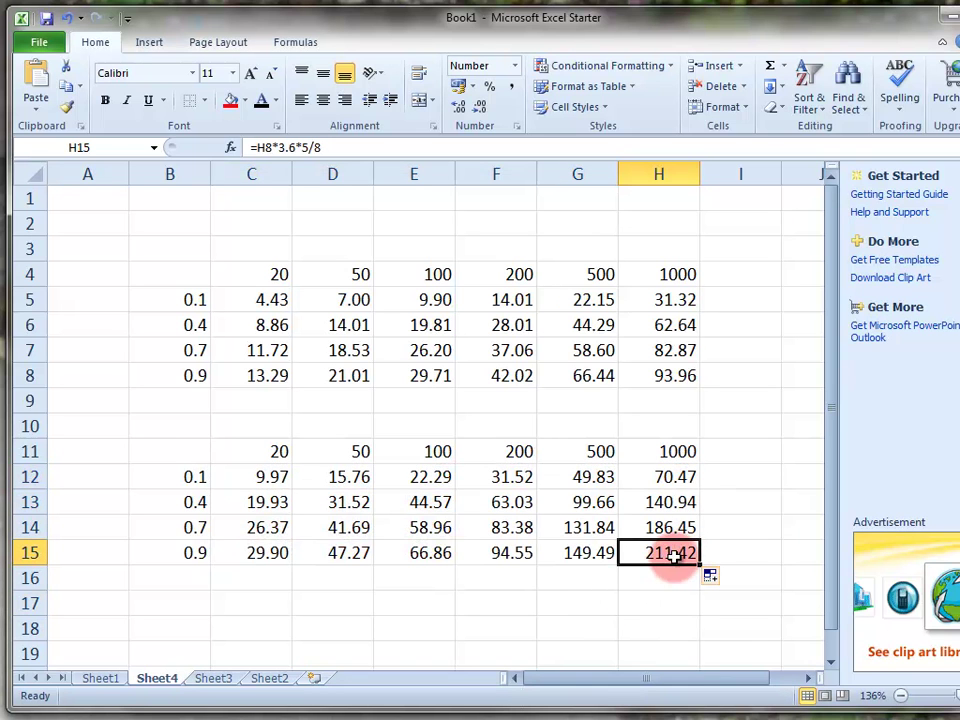
Switch to Sheet1 and review the μ column, the bend radius headings and the speed cells of the m/s table.
click(100, 679)
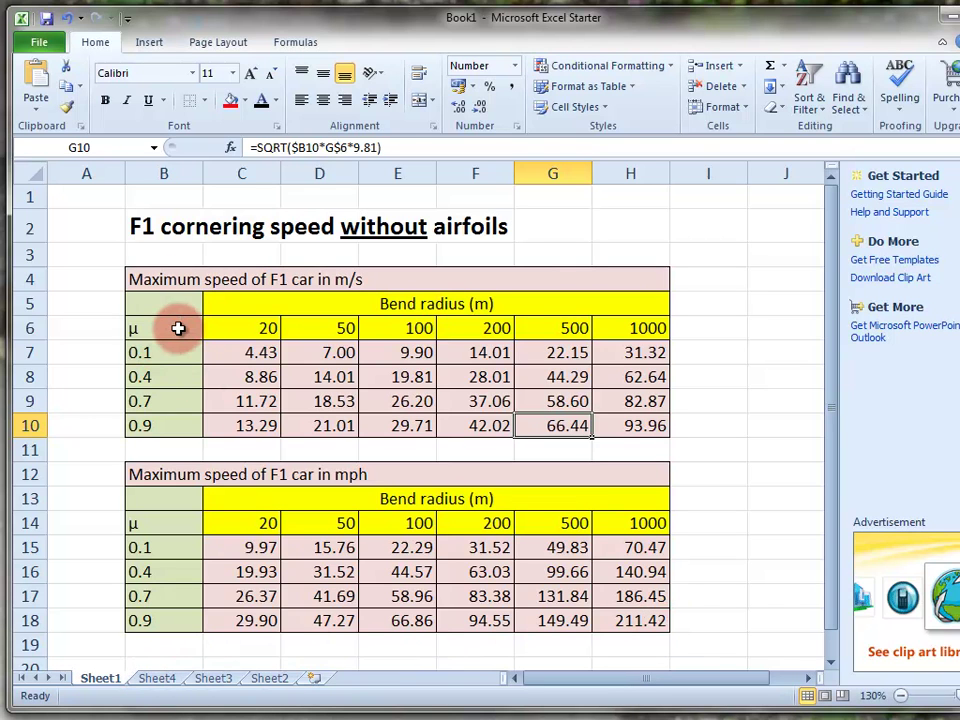
click(183, 360)
drag(176, 306, 174, 425)
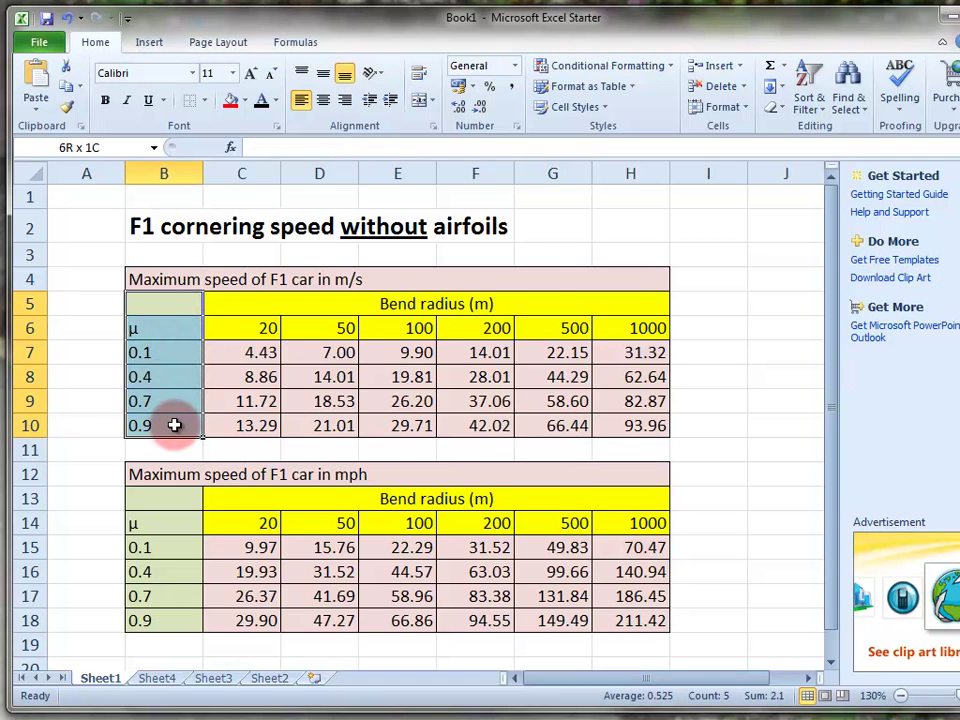
click(241, 417)
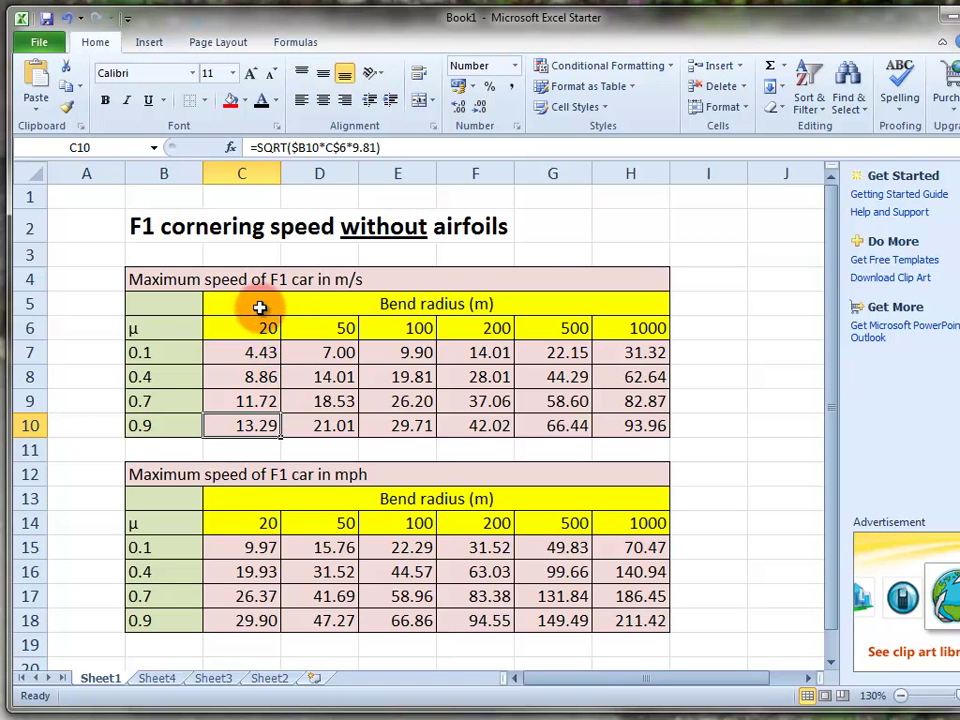
drag(258, 303, 450, 326)
click(450, 386)
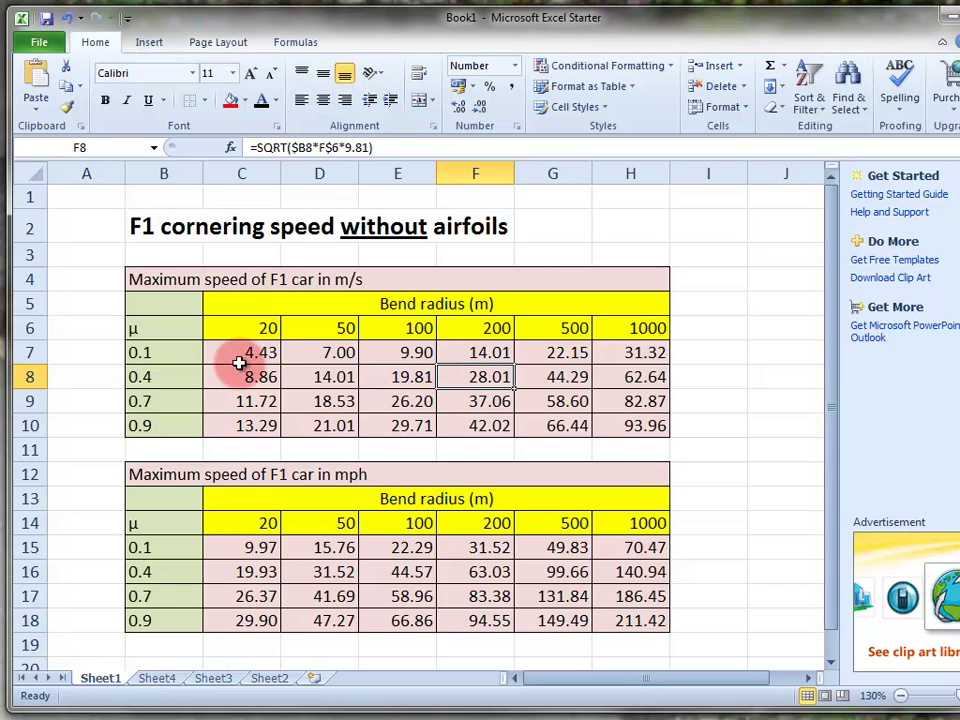